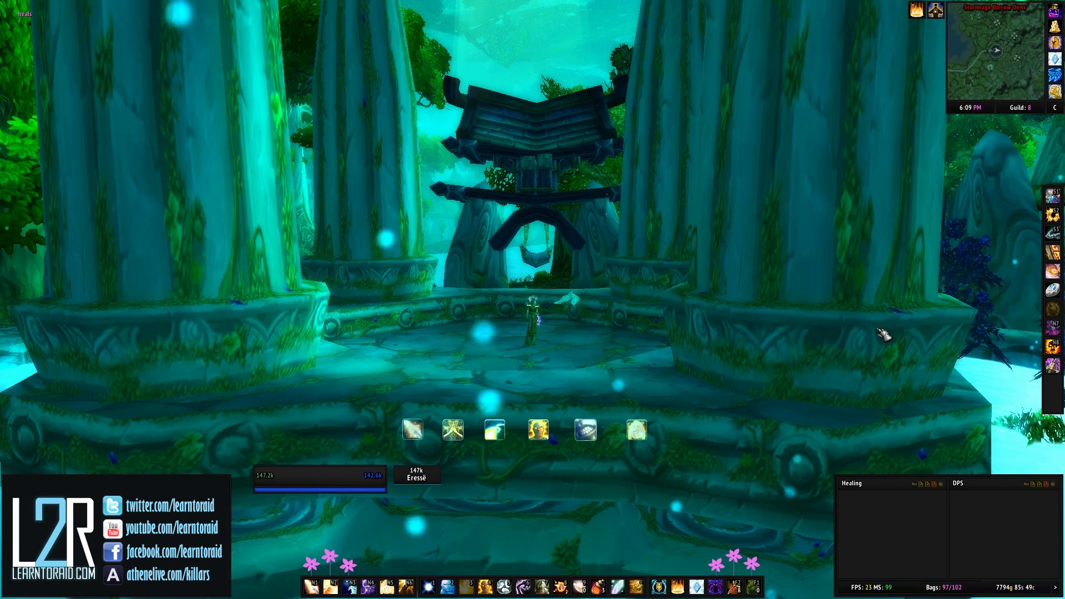
Step: Enter /powa to show the Power Auras 4.23 window with the Page 1 effects
{"action": "key", "text": "Return"}
{"action": "type", "text": "/powa"}
{"action": "key", "text": "Return"}
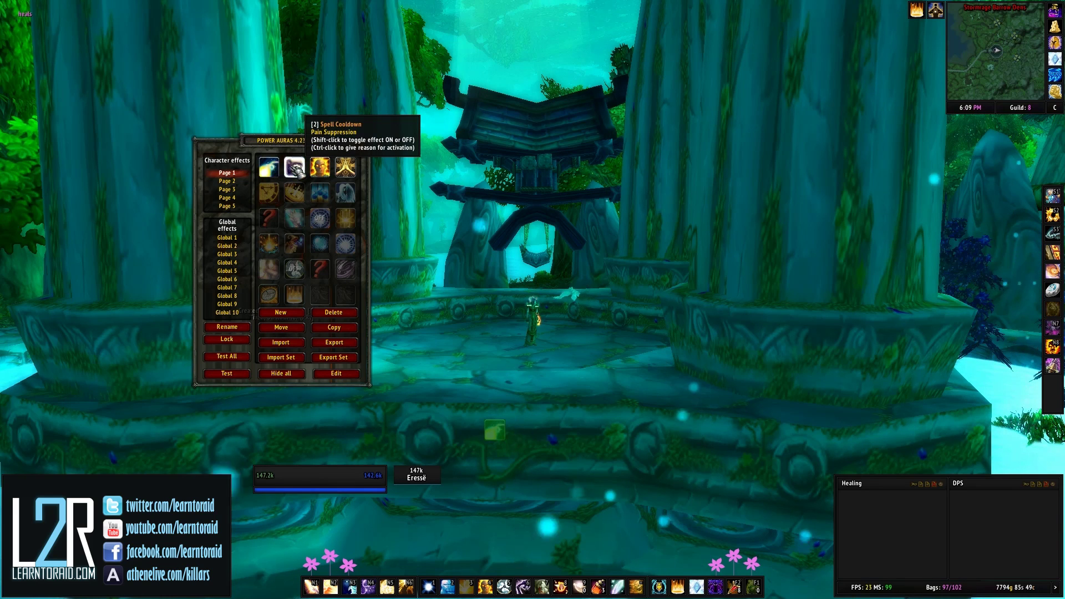
Step: Preview Page 1 effects including Prayer of Mending, then Power Word: Barrier on Page 2
{"action": "left_click", "coordinate": [320, 166]}
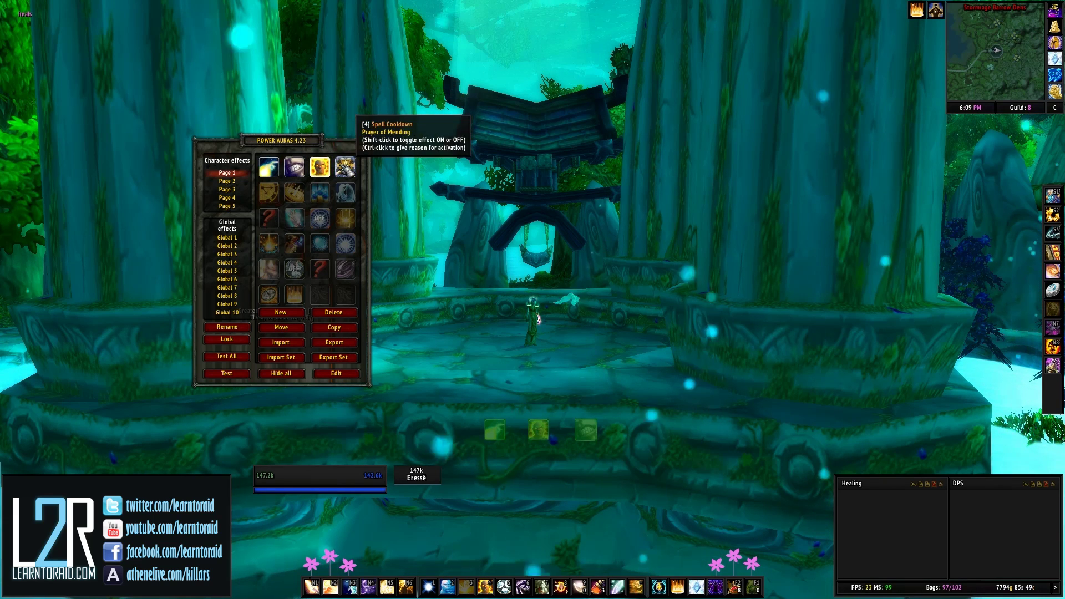
{"action": "left_click", "coordinate": [345, 166]}
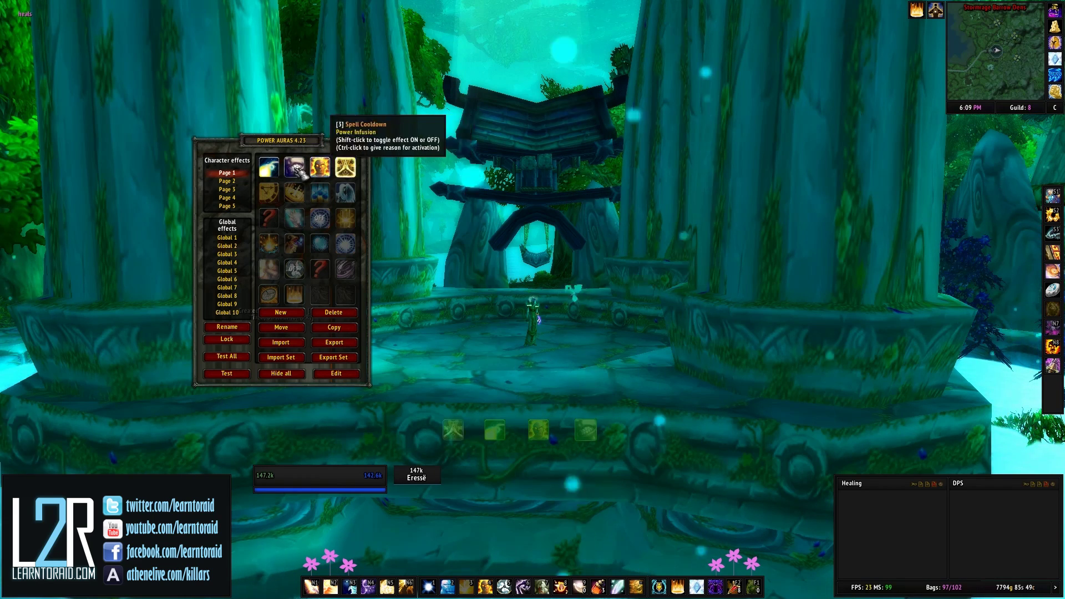
{"action": "left_click", "coordinate": [227, 181]}
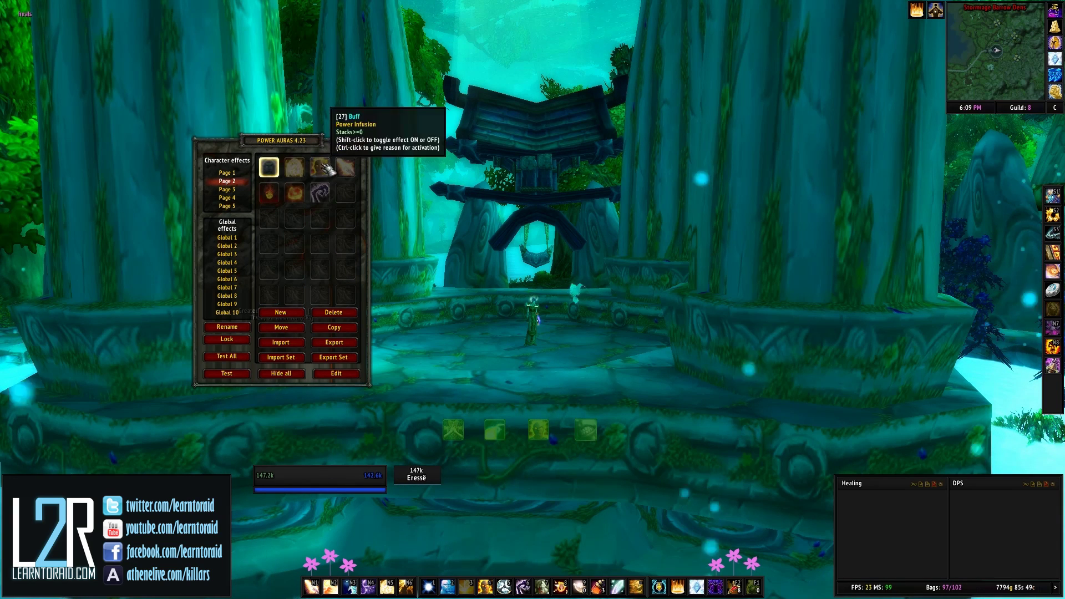
{"action": "left_click", "coordinate": [303, 174]}
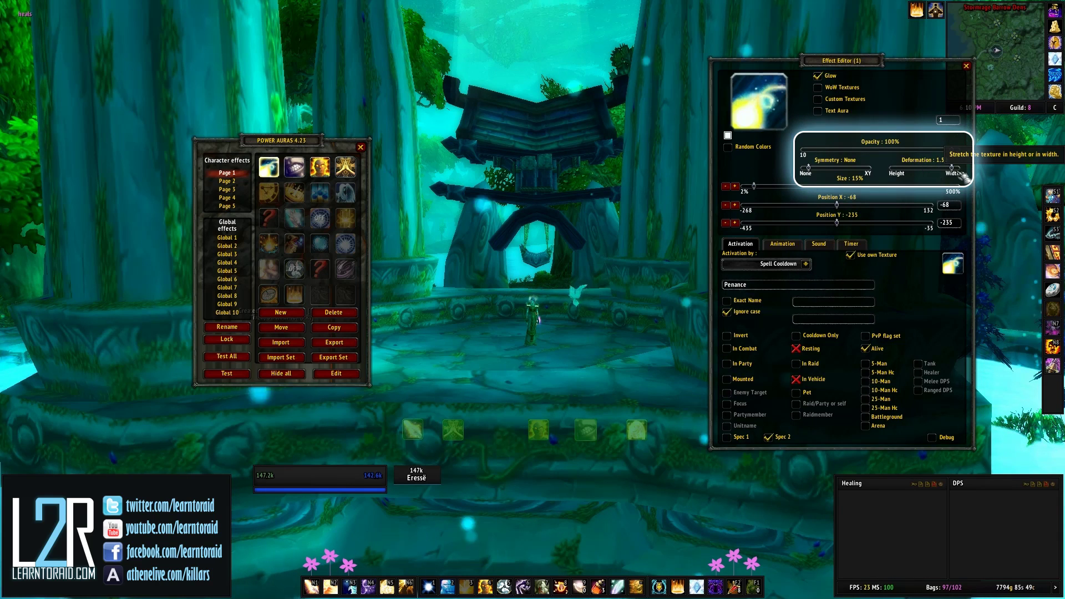
Step: Return the Penance glow's Deformation to 1.00 and keep its Position X at -68
{"action": "left_click_drag", "start_coordinate": [938, 170], "coordinate": [905, 169]}
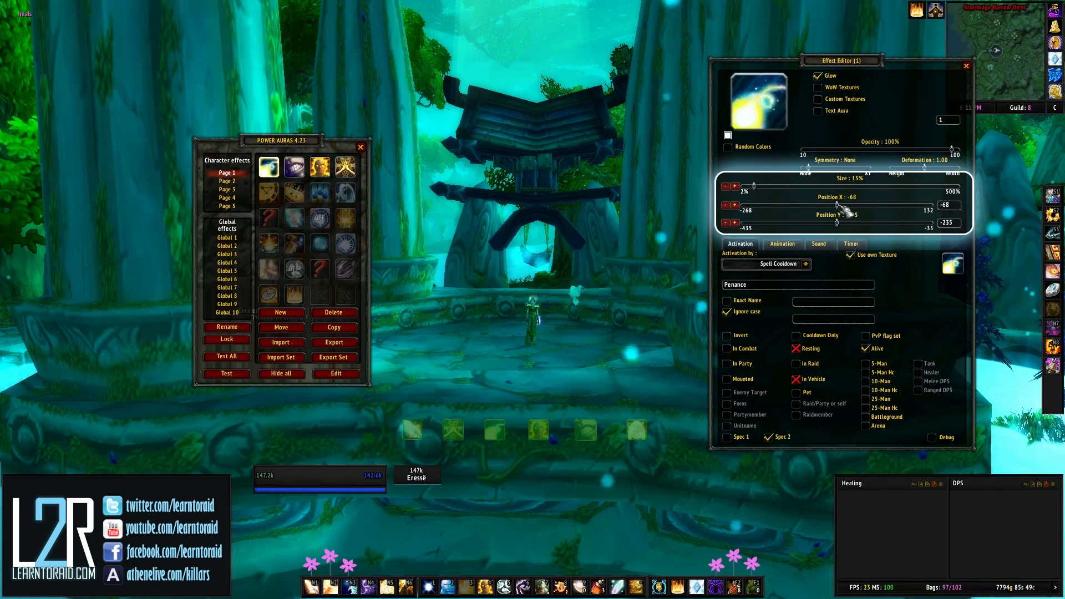
{"action": "left_click_drag", "start_coordinate": [842, 208], "coordinate": [833, 209]}
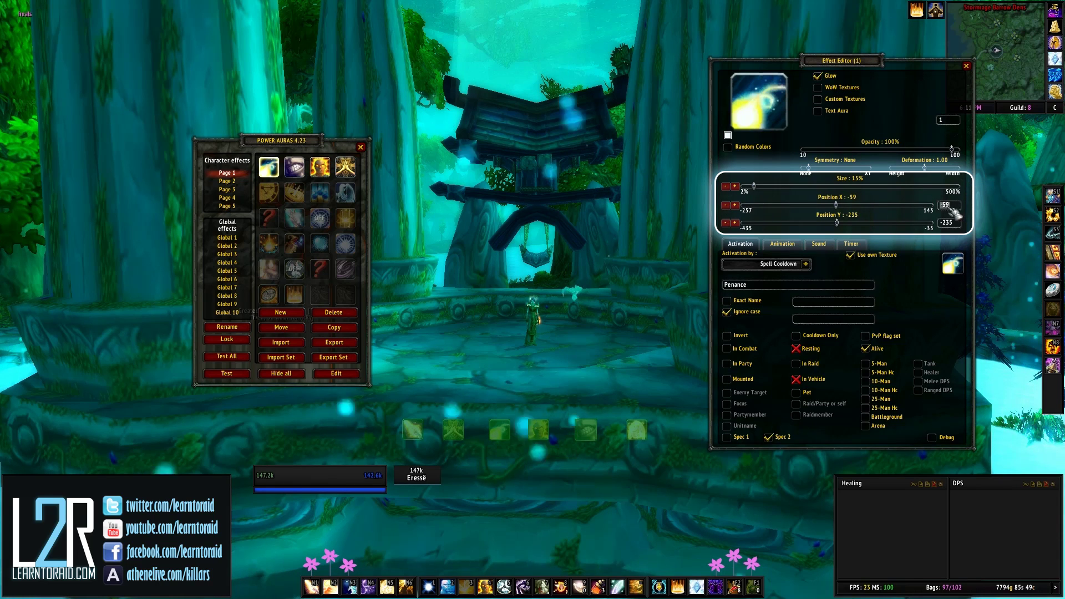
{"action": "scroll", "coordinate": [955, 212], "scroll_direction": "down", "scroll_amount": 9}
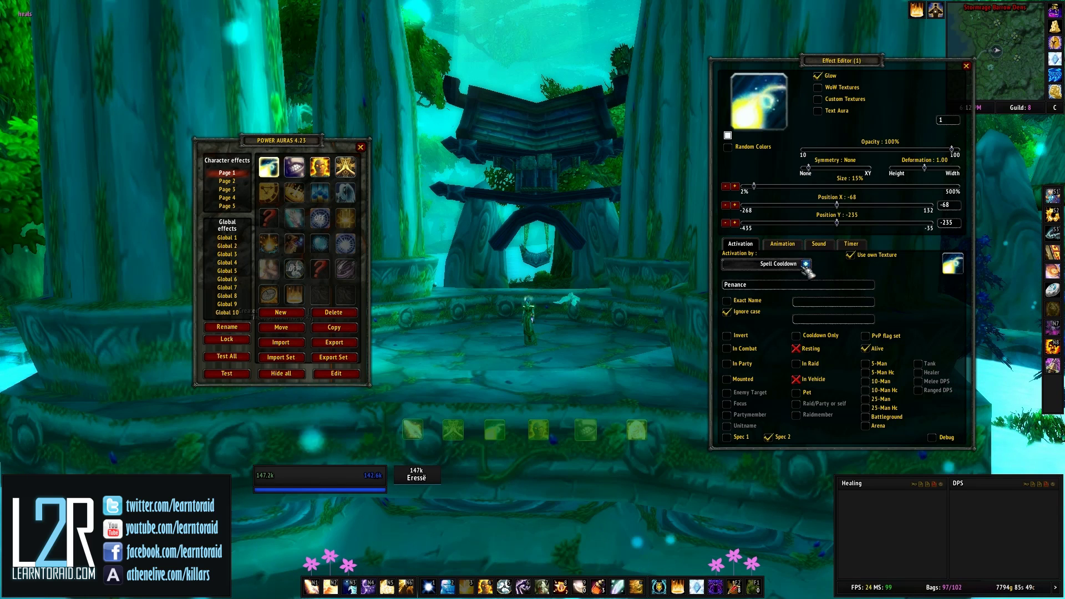
{"action": "left_click", "coordinate": [805, 264]}
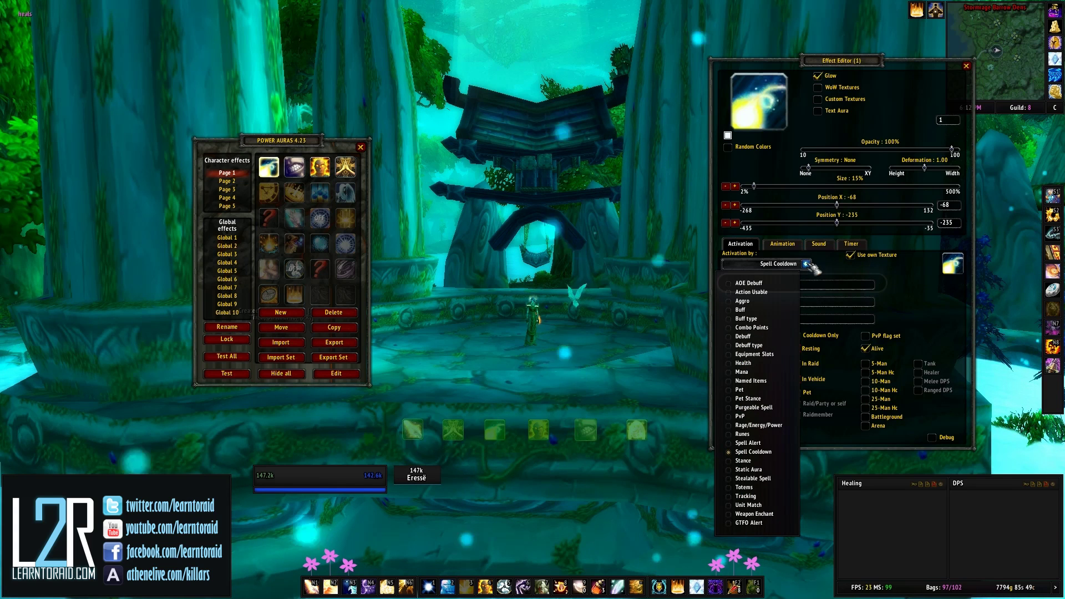
{"action": "left_click", "coordinate": [807, 265]}
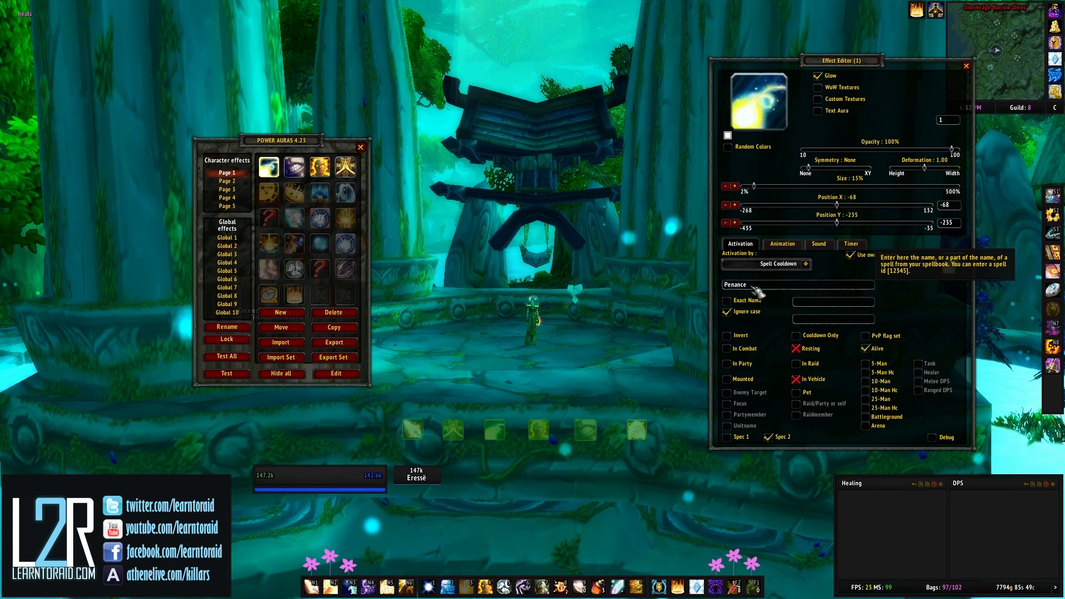
{"action": "left_click", "coordinate": [807, 303]}
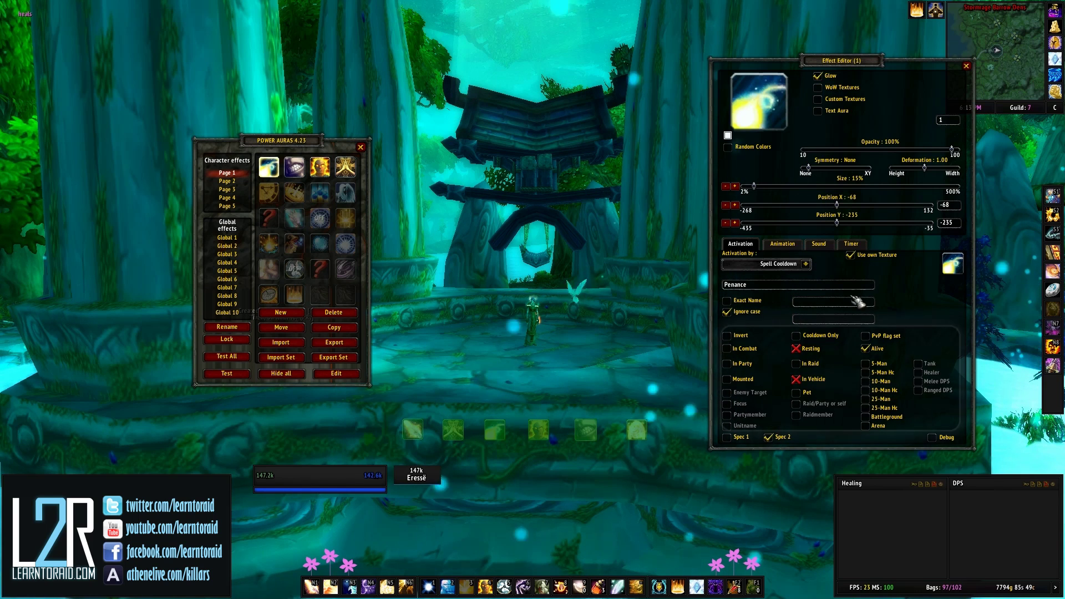
{"action": "mouse_move", "coordinate": [857, 305]}
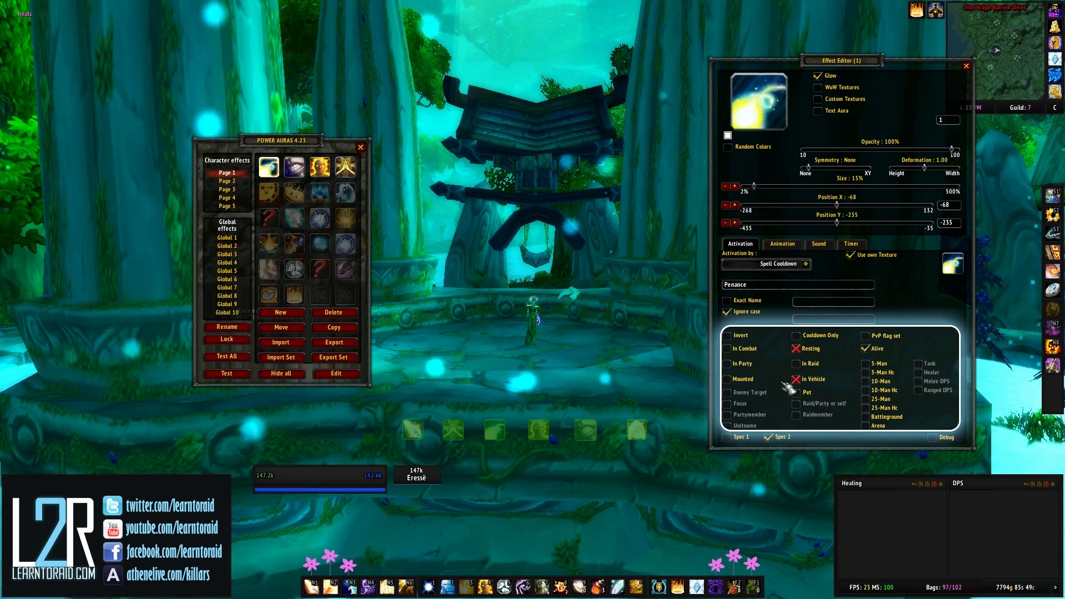
{"action": "left_click", "coordinate": [727, 348]}
{"action": "left_click", "coordinate": [727, 348]}
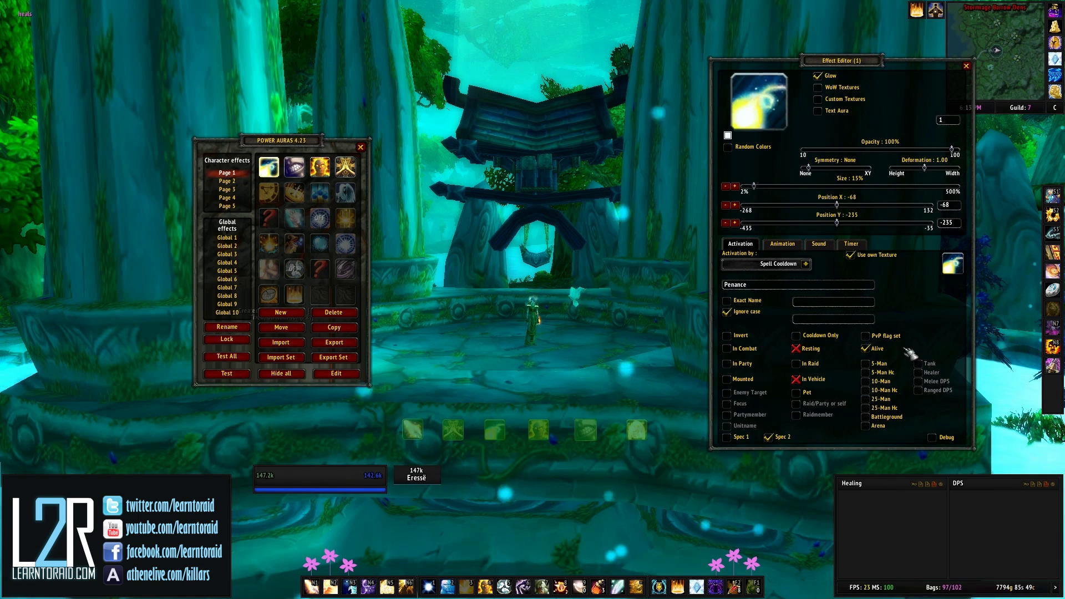
Step: Give the Penance aura a Bubble main animation alongside its Fade In and Grow animations
{"action": "left_click", "coordinate": [792, 247]}
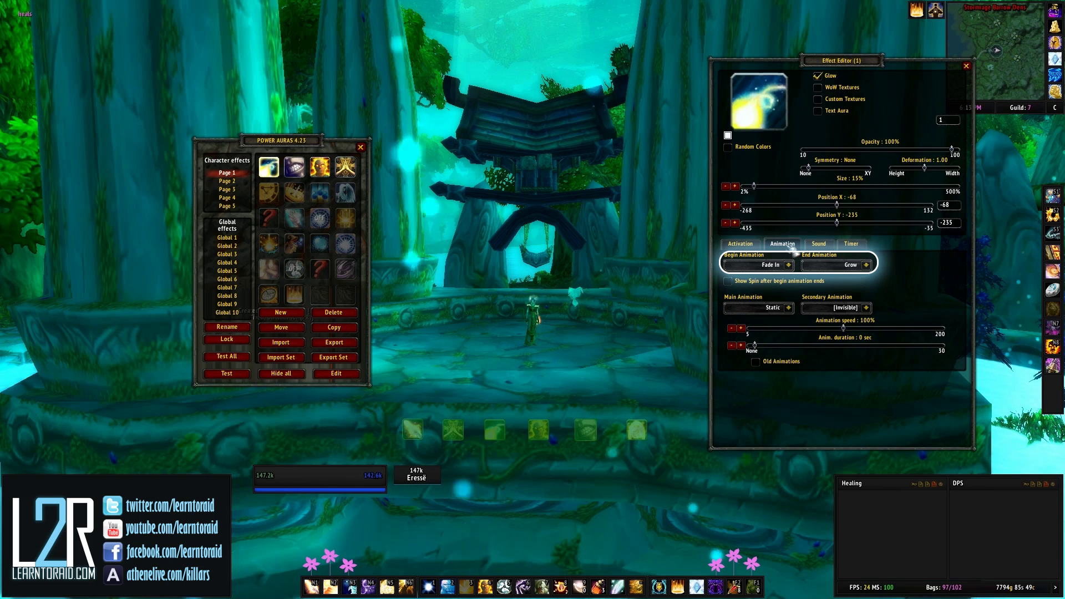
{"action": "left_click", "coordinate": [788, 265]}
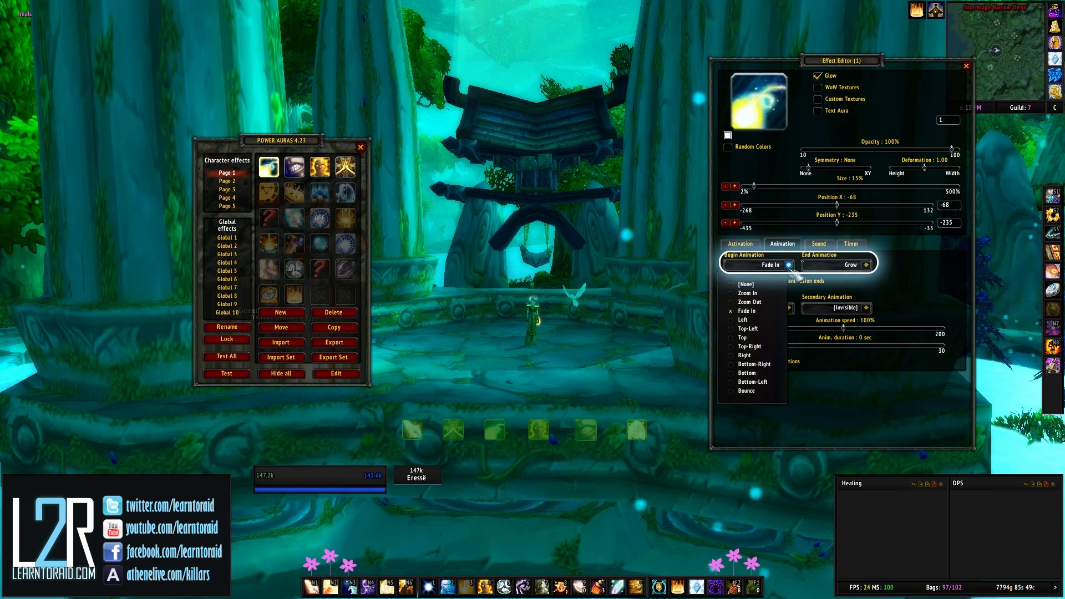
{"action": "left_click", "coordinate": [792, 304]}
{"action": "left_click", "coordinate": [789, 308]}
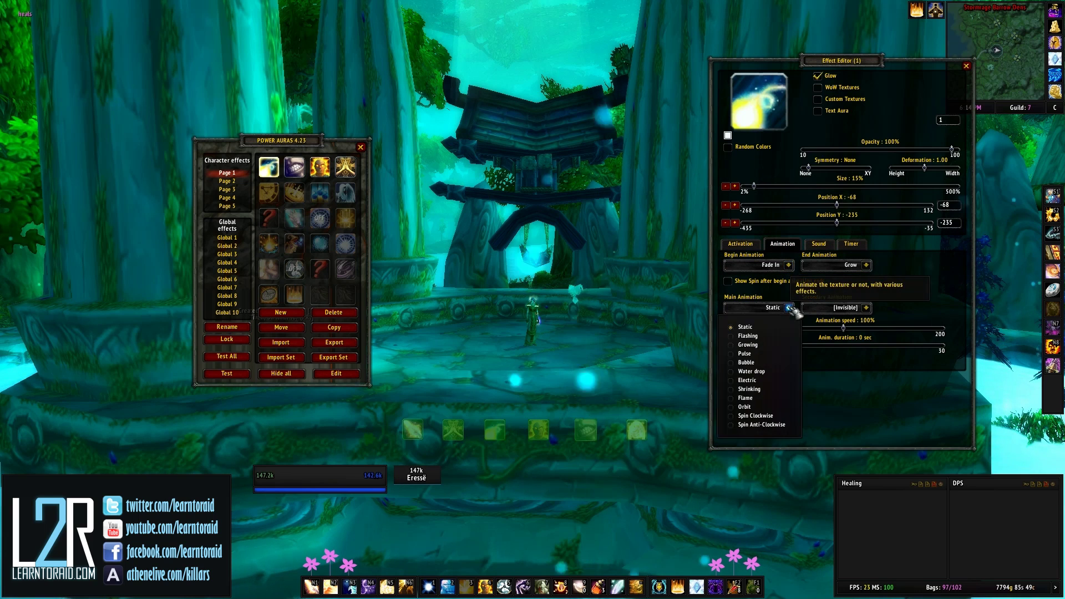
{"action": "left_click", "coordinate": [747, 364]}
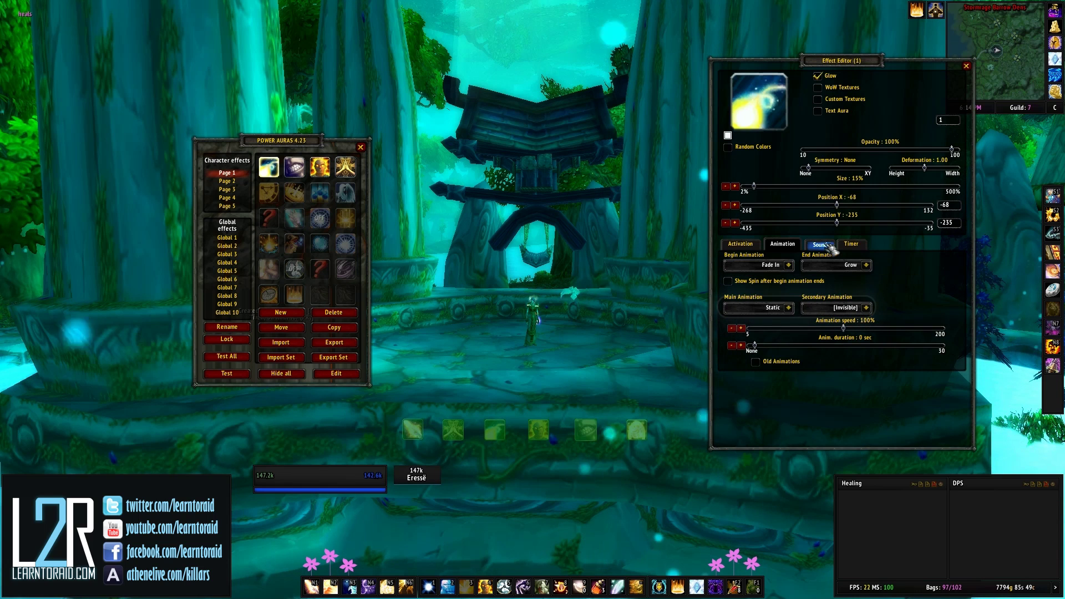
{"action": "left_click", "coordinate": [828, 246]}
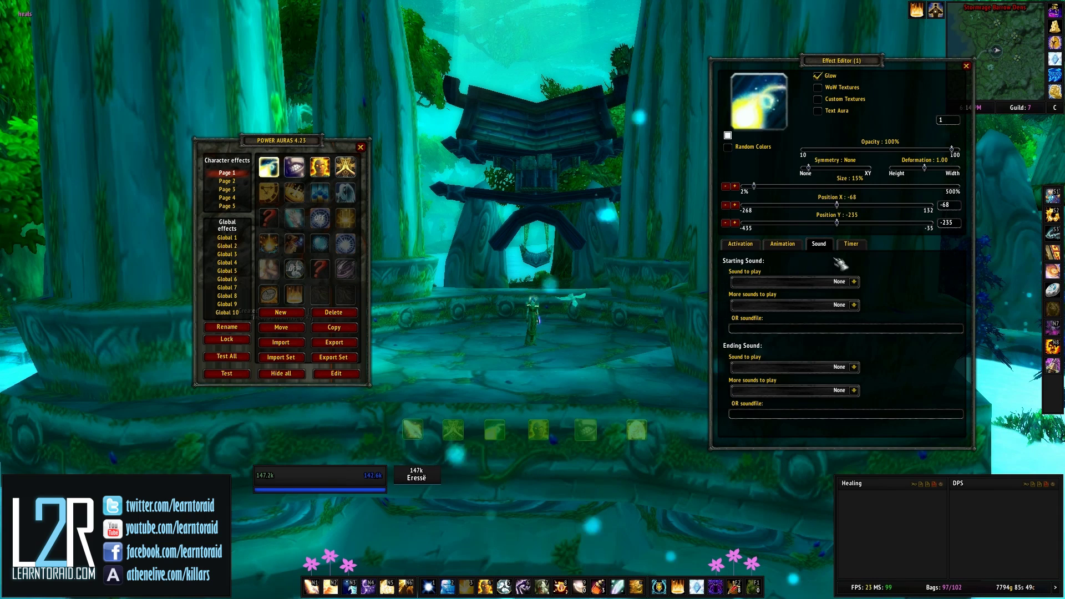
Step: Untick Show on the Penance timer so no countdown appears, then load the Serendipity effect
{"action": "left_click", "coordinate": [854, 282]}
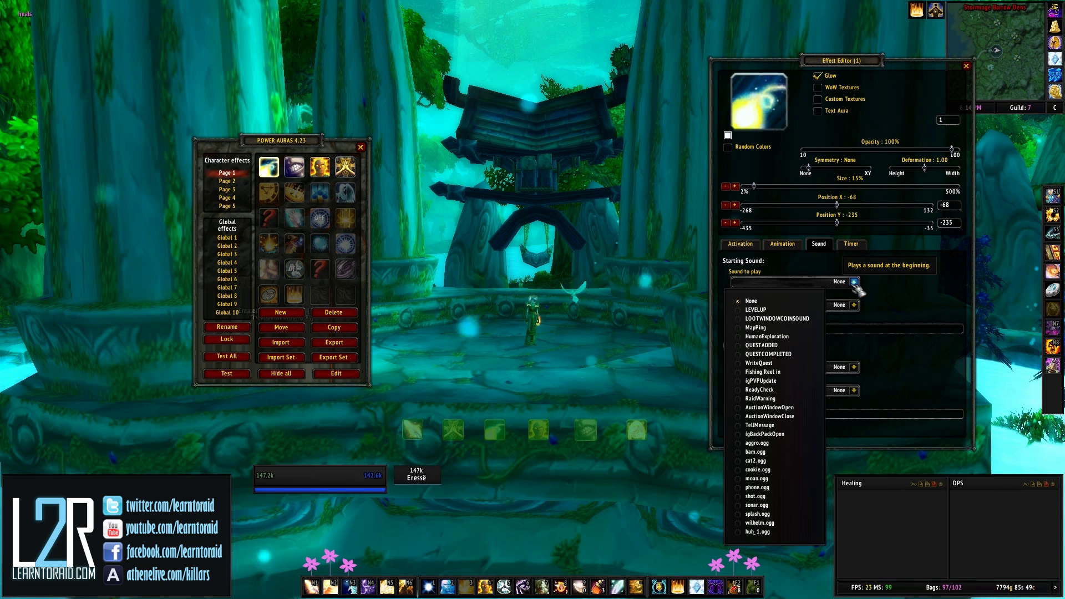
{"action": "left_click", "coordinate": [854, 282]}
{"action": "left_click", "coordinate": [861, 246]}
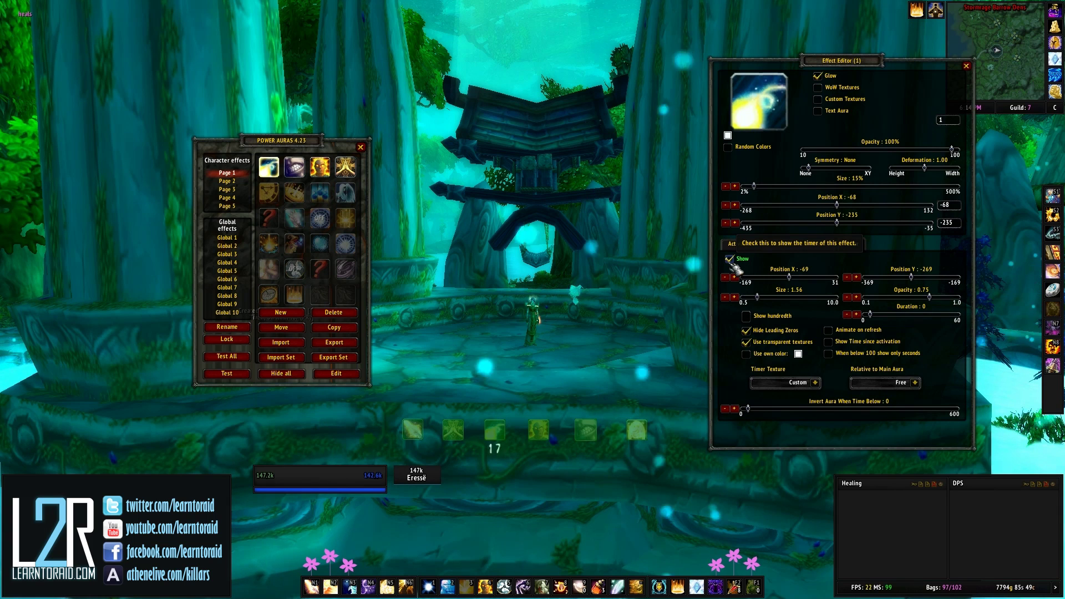
{"action": "left_click", "coordinate": [730, 260]}
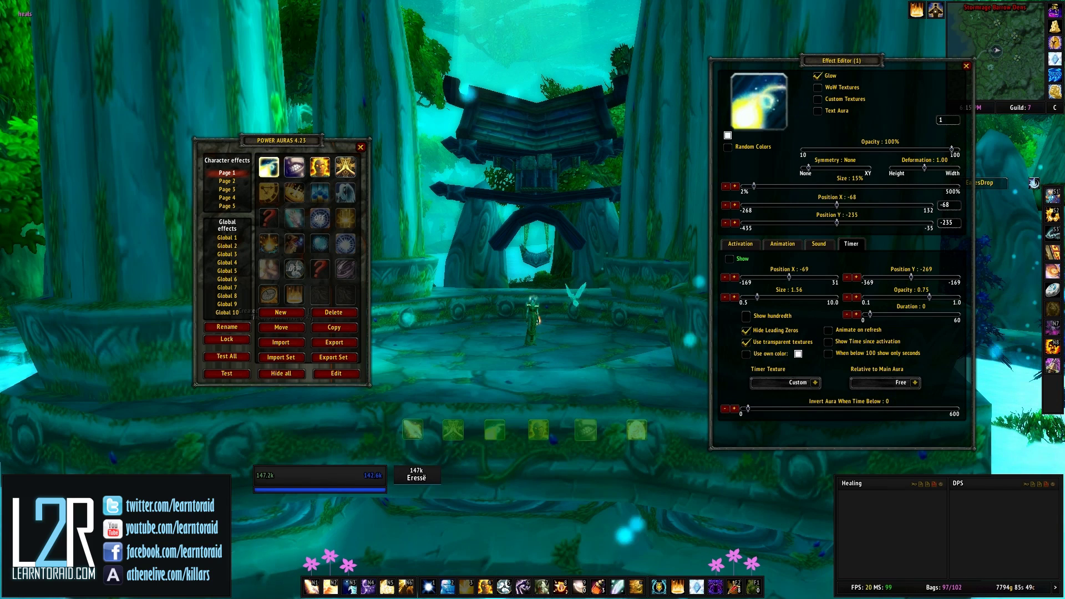
{"action": "left_click", "coordinate": [319, 192]}
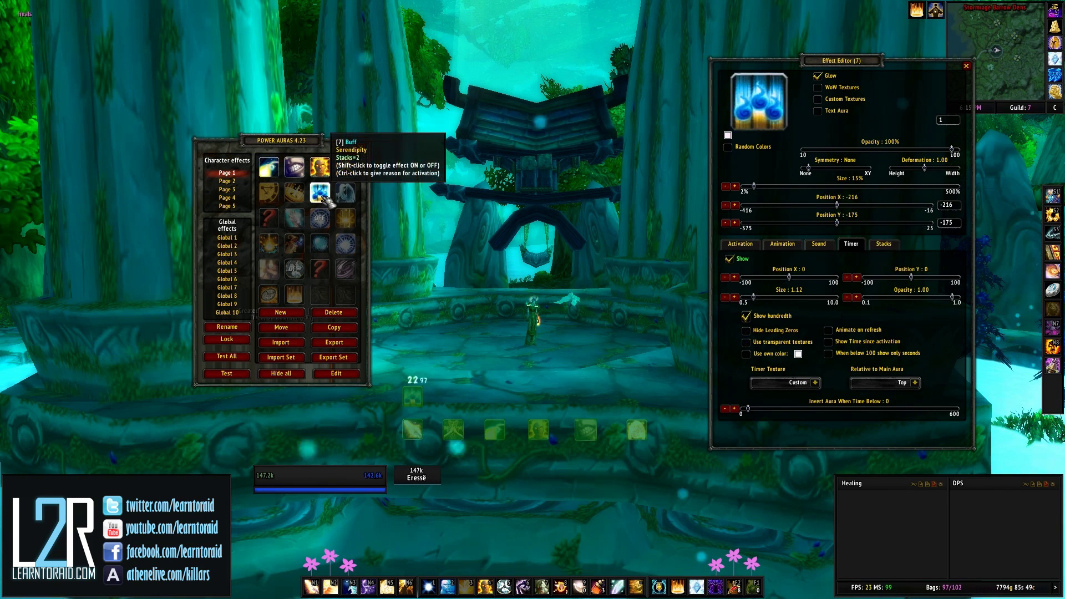
Step: Review Serendipity's activation, animation and timer settings, then view the Inner Fire/Inner Will effect's activation
{"action": "left_click", "coordinate": [750, 247]}
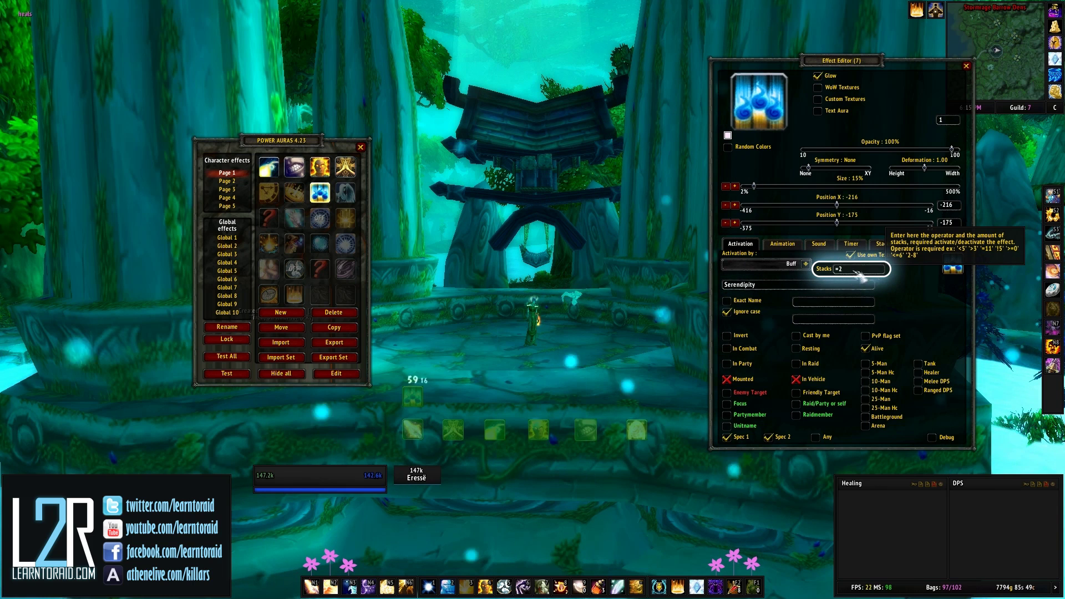
{"action": "left_click", "coordinate": [787, 245]}
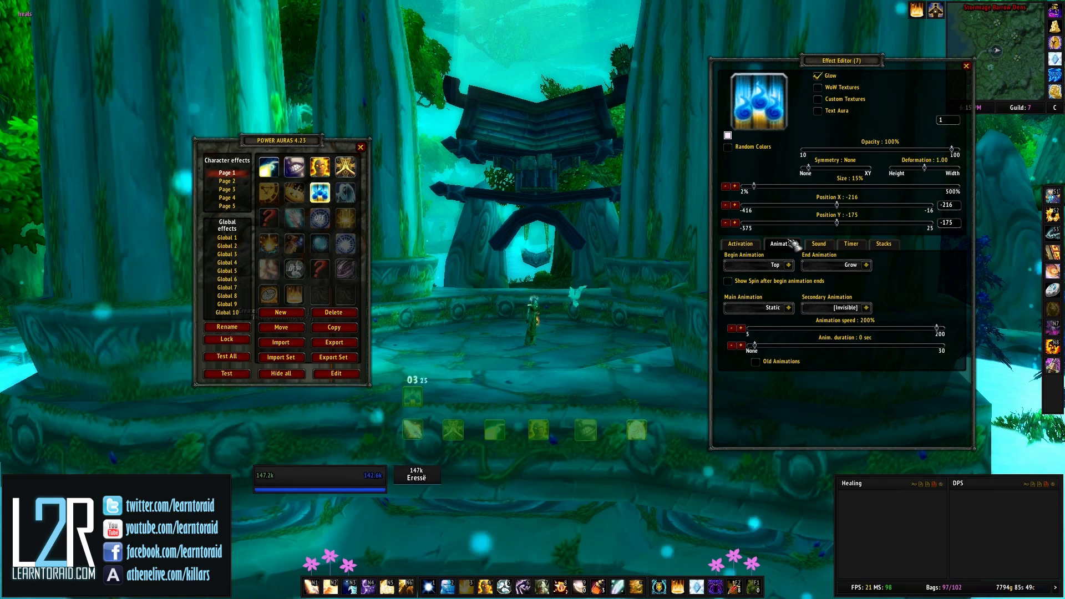
{"action": "left_click", "coordinate": [864, 244]}
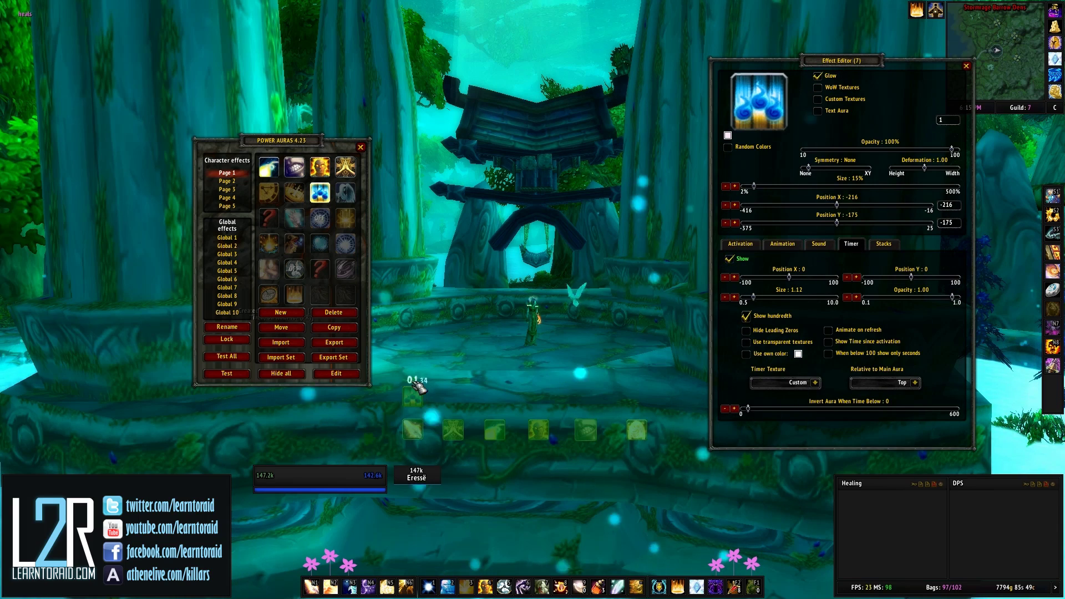
{"action": "left_click", "coordinate": [293, 294]}
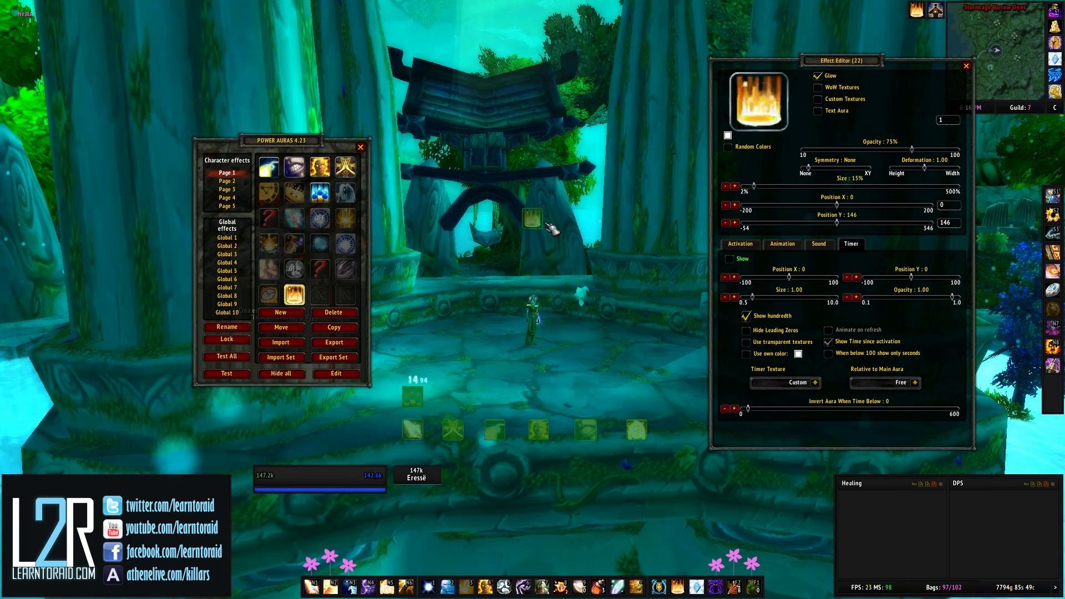
{"action": "left_click", "coordinate": [741, 245]}
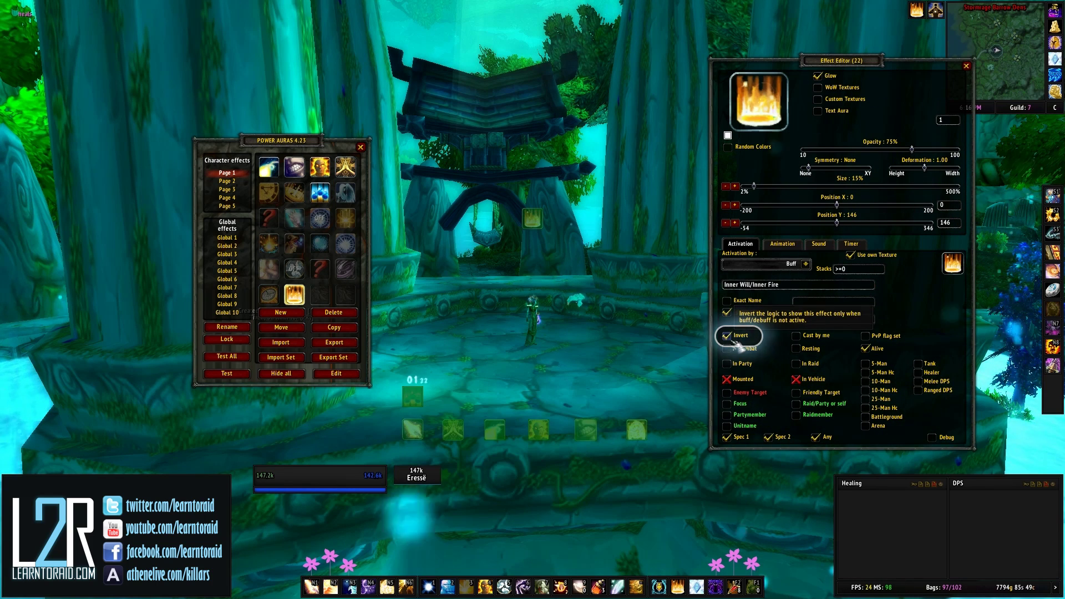
Step: Close Power Auras, drop Inner Fire, cast then drop Inner Will to test their alerts
{"action": "left_click", "coordinate": [966, 66]}
{"action": "left_click", "coordinate": [361, 147]}
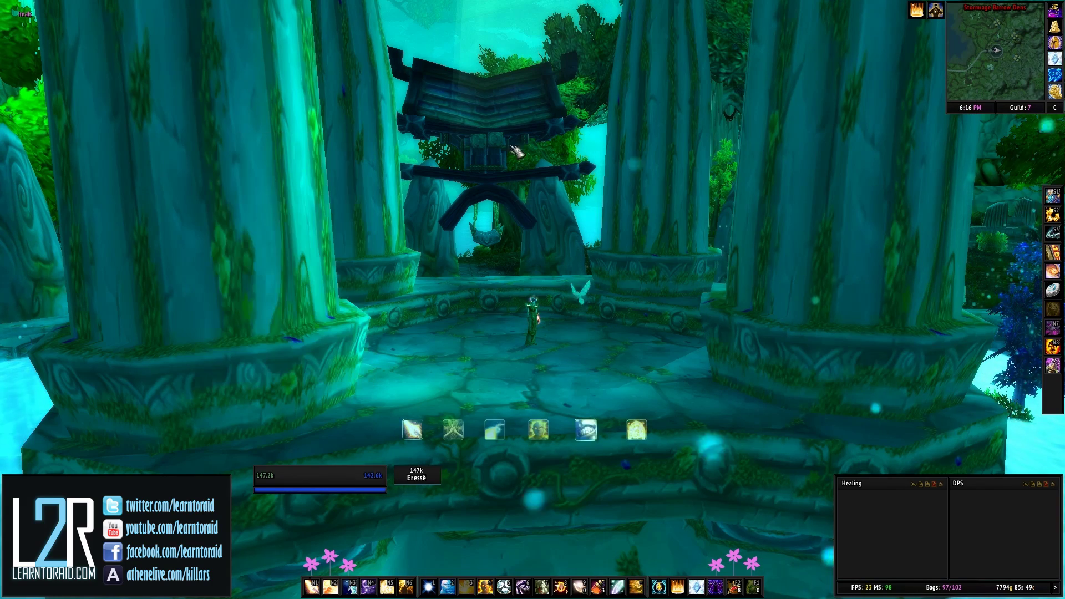
{"action": "right_click", "coordinate": [917, 9]}
{"action": "left_click", "coordinate": [660, 587]}
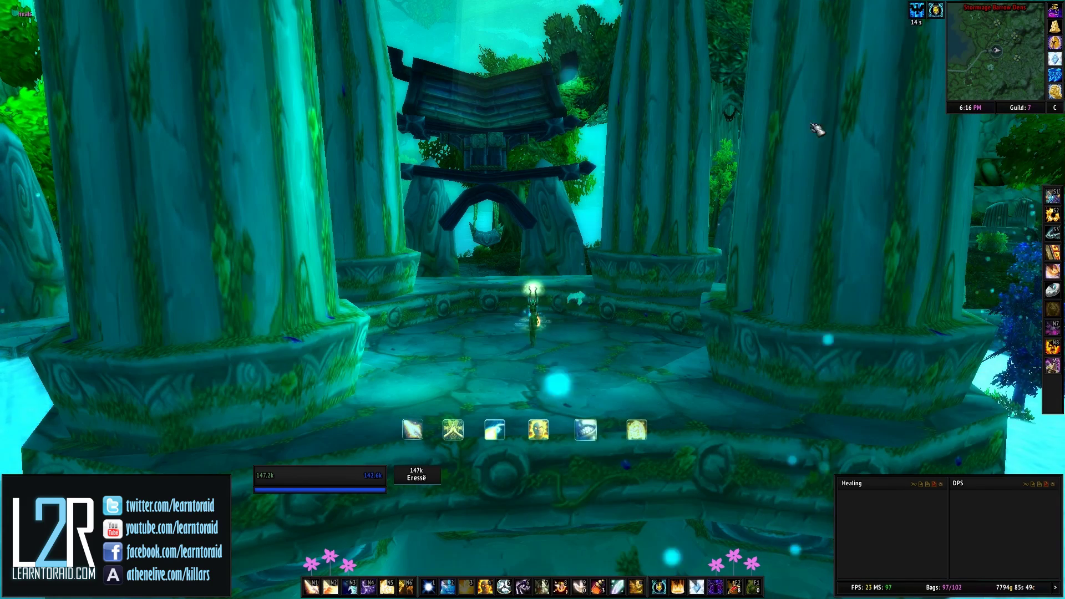
{"action": "right_click", "coordinate": [936, 11]}
{"action": "key", "text": "p"}
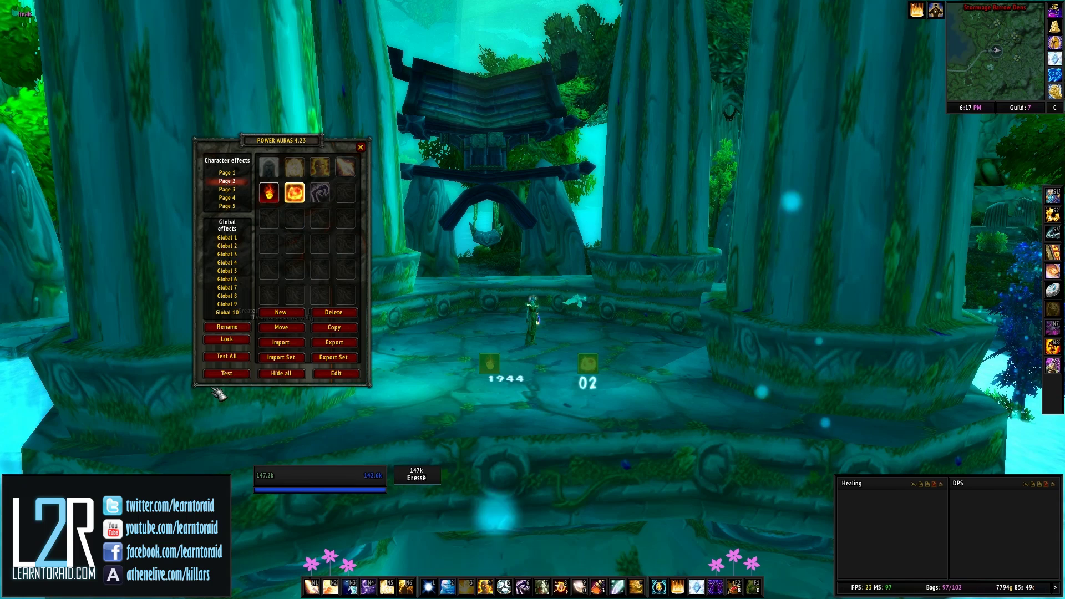
Step: Hide all displayed auras and preview the Tormented debuff aura from Page 1
{"action": "left_click", "coordinate": [283, 377]}
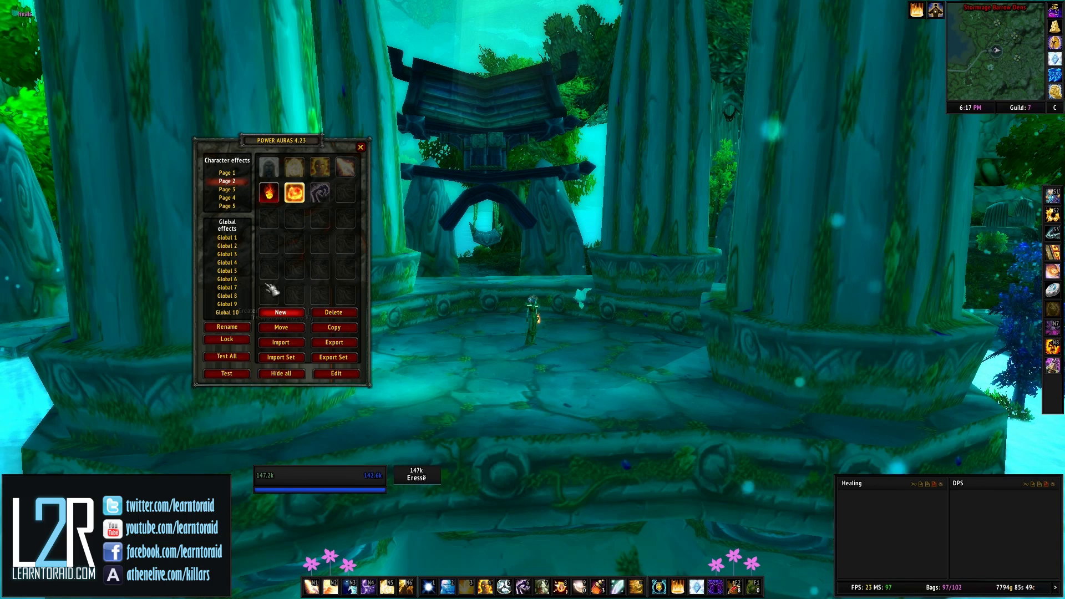
{"action": "left_click", "coordinate": [227, 189]}
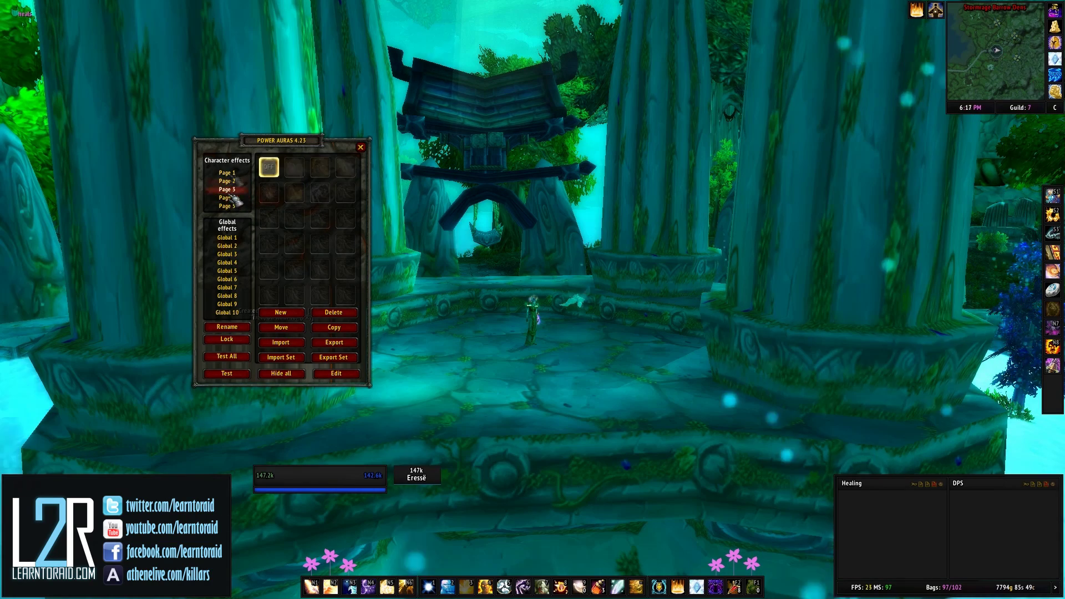
{"action": "left_click", "coordinate": [228, 174]}
{"action": "left_click", "coordinate": [229, 174]}
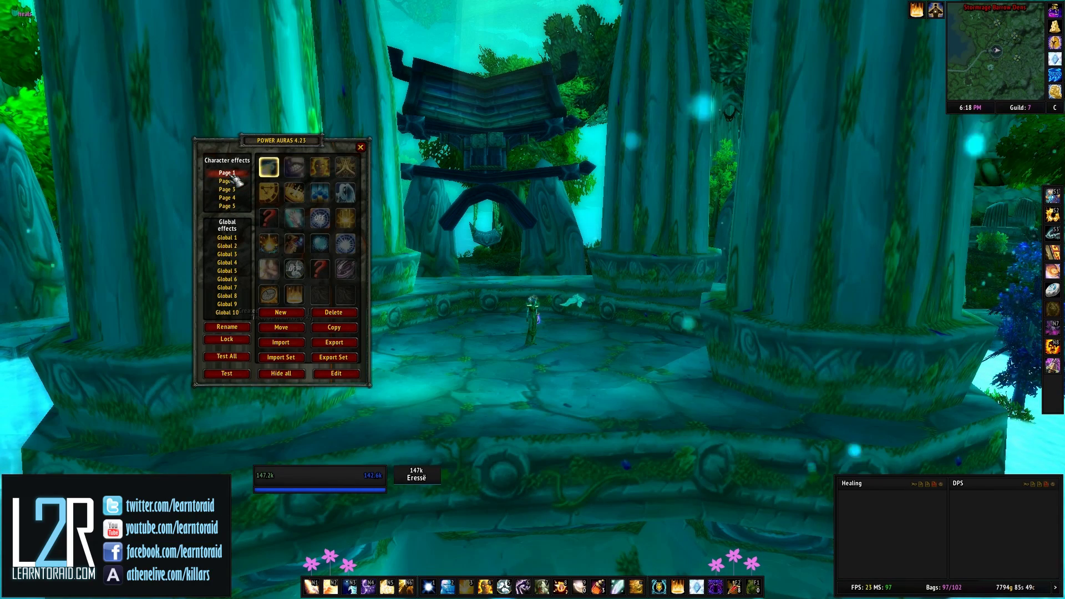
{"action": "mouse_move", "coordinate": [346, 269]}
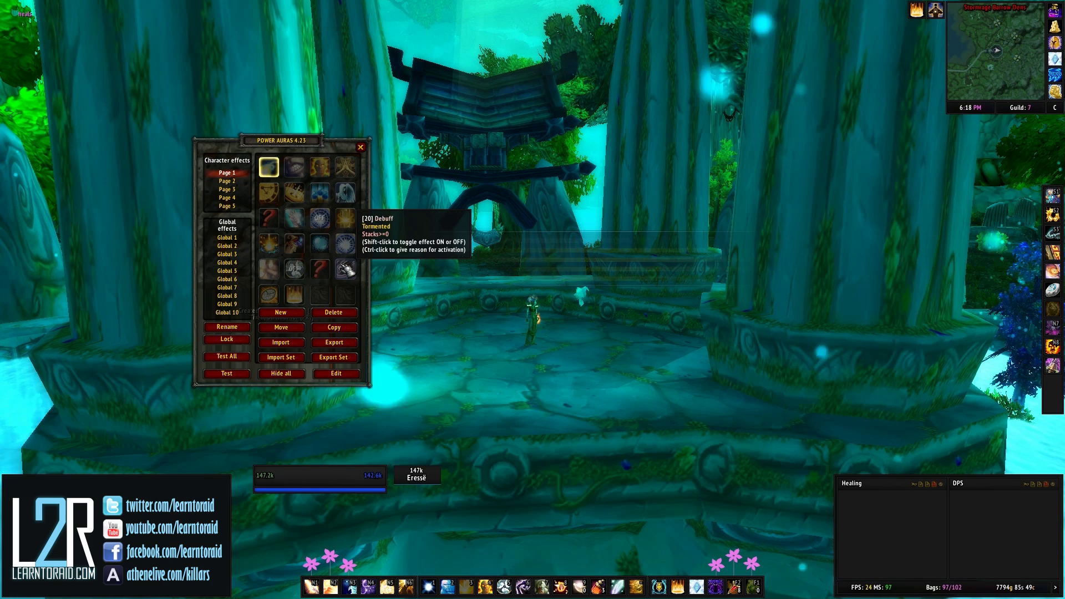
{"action": "left_click", "coordinate": [345, 269]}
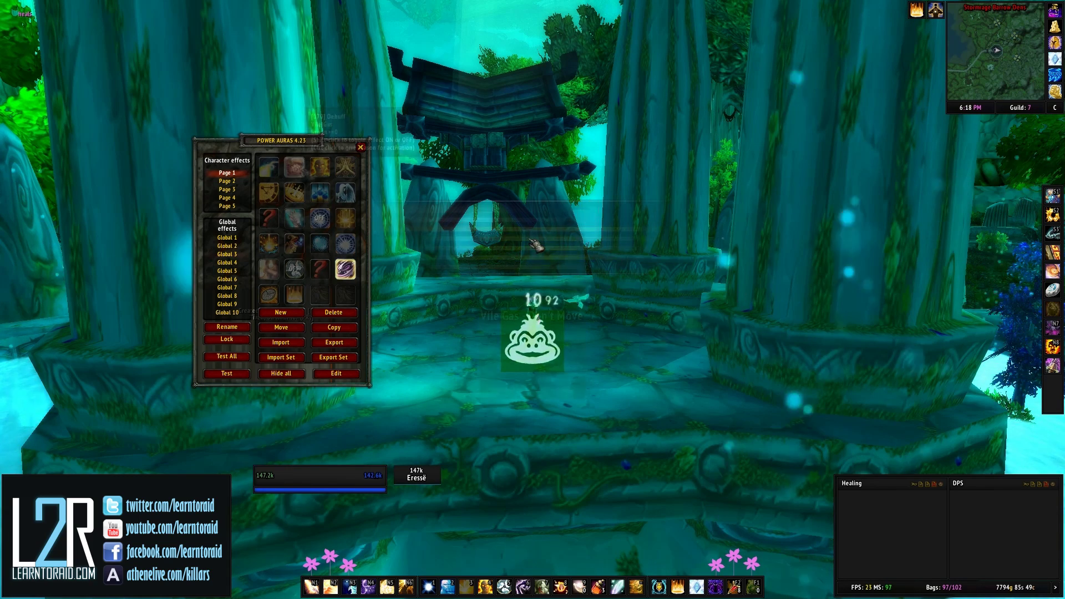
Step: Preview Vile Gas from Global 3, then test the Global 2 Frost Beacon aura and stop it
{"action": "left_click", "coordinate": [226, 254]}
{"action": "left_click", "coordinate": [294, 166]}
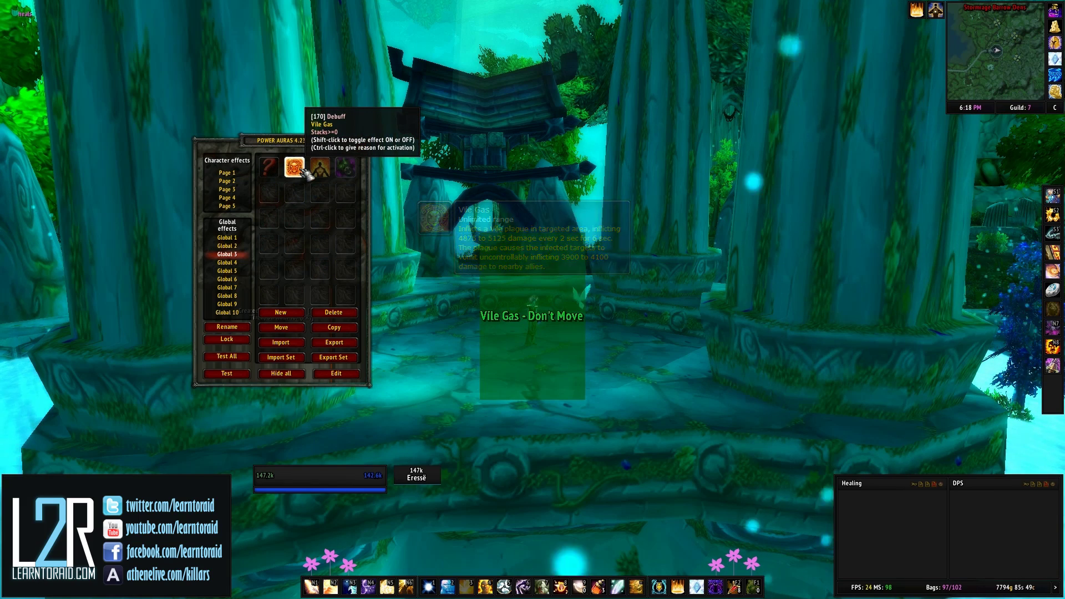
{"action": "left_click", "coordinate": [227, 246]}
{"action": "left_click", "coordinate": [268, 218]}
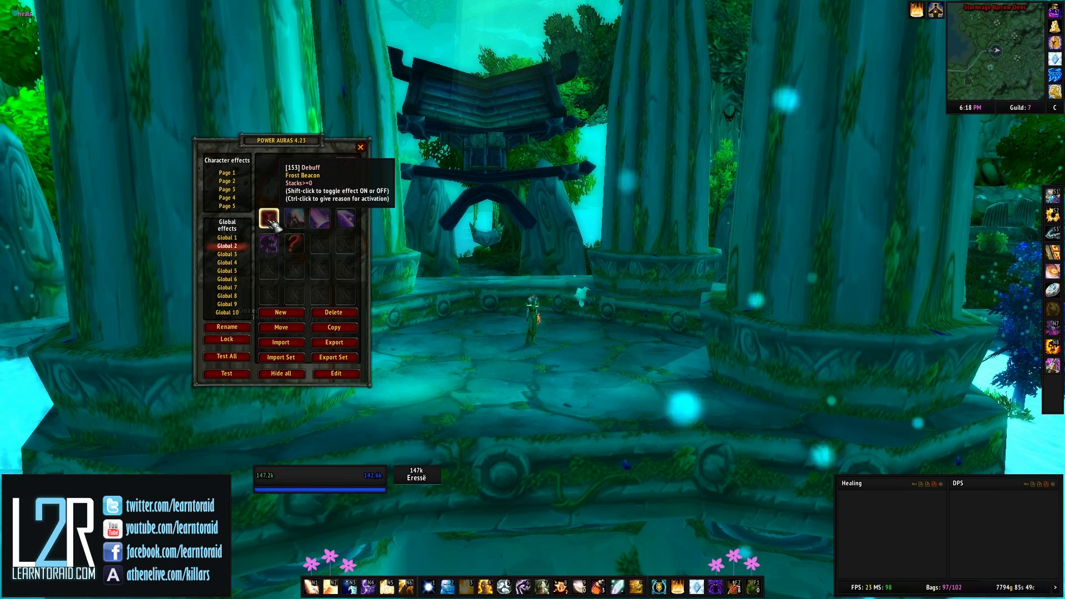
{"action": "left_click", "coordinate": [268, 218], "text": "shift"}
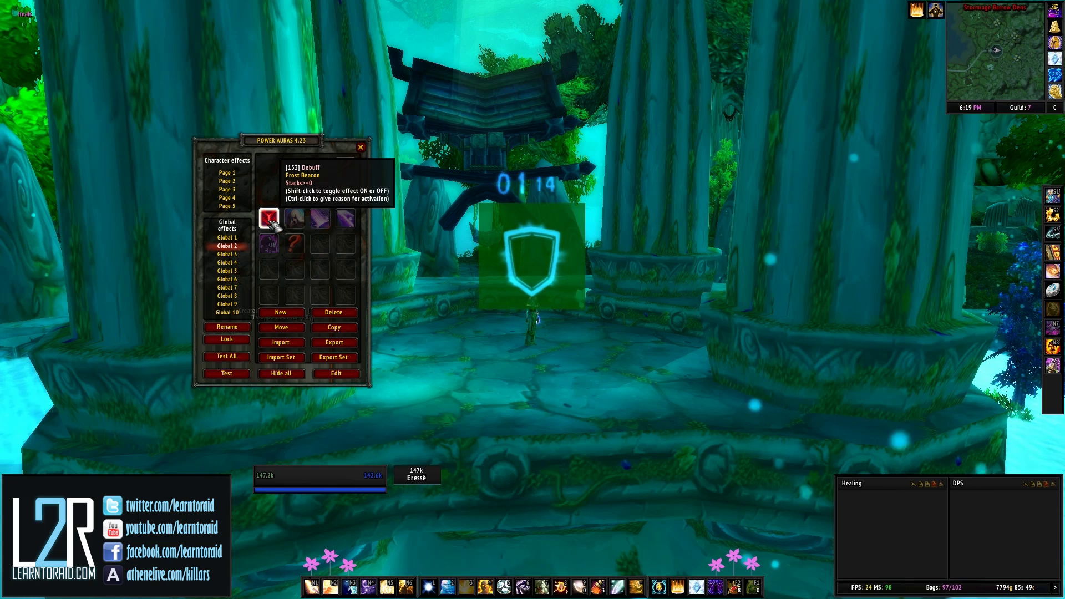
{"action": "left_click", "coordinate": [271, 219]}
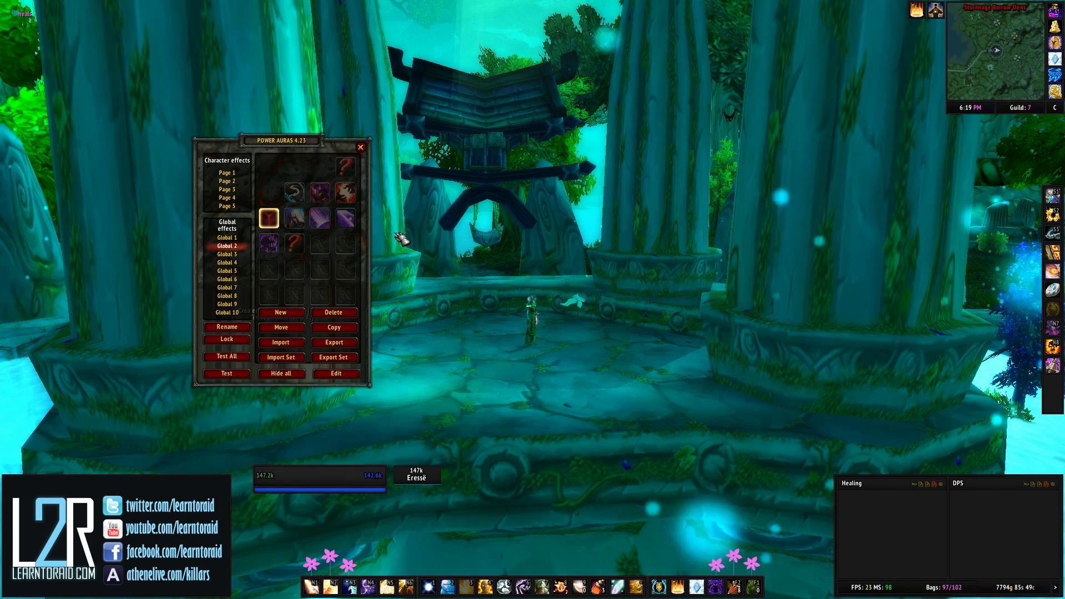
Step: Add a new aura on the empty Page 4 and slide its texture to the skull
{"action": "left_click", "coordinate": [227, 197]}
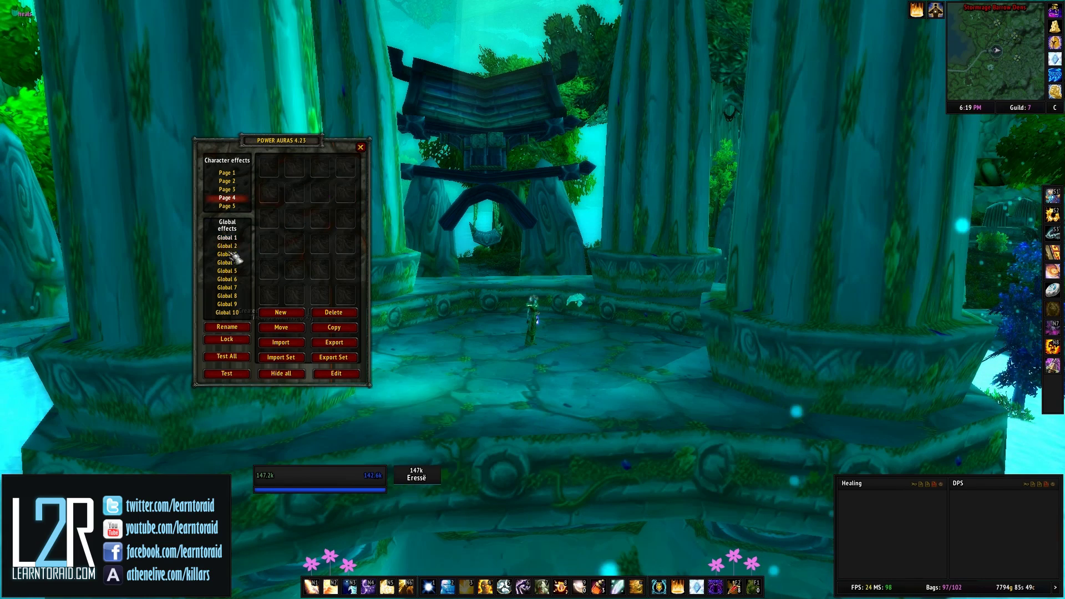
{"action": "left_click", "coordinate": [280, 314]}
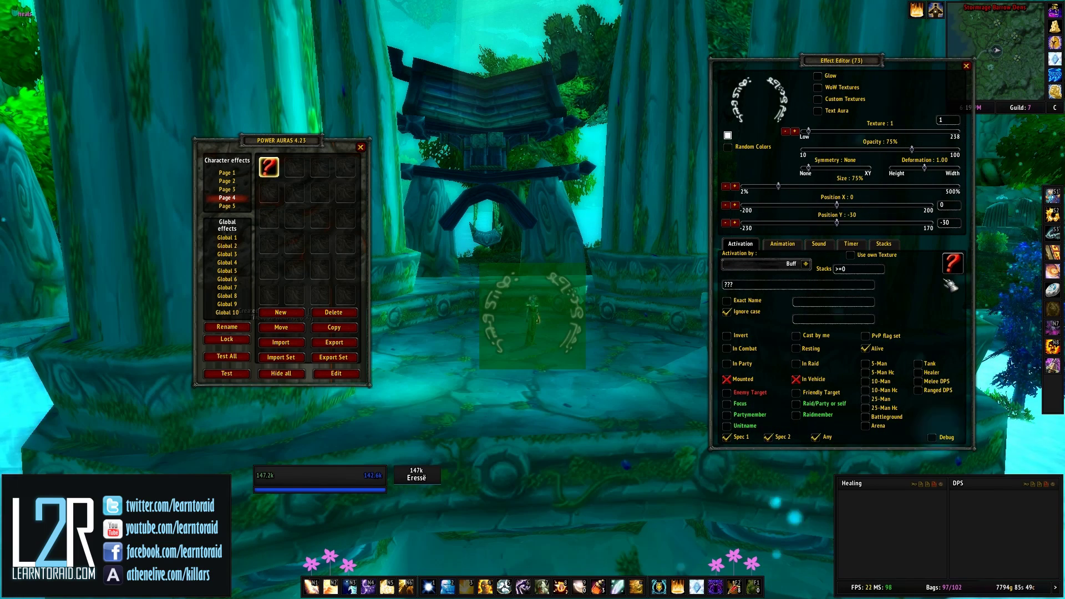
{"action": "left_click_drag", "start_coordinate": [824, 133], "coordinate": [893, 142]}
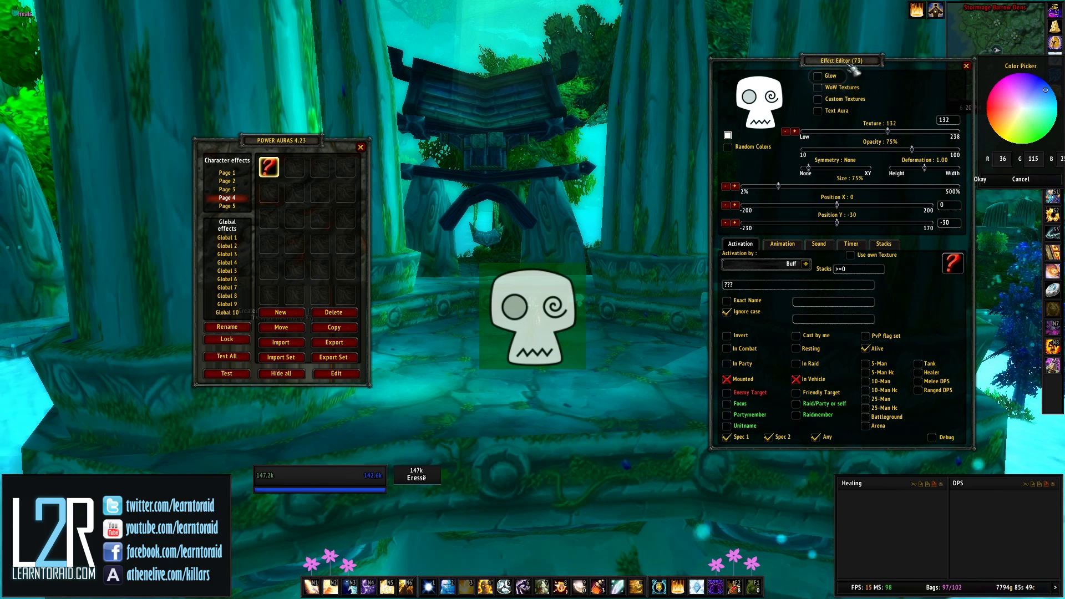
Step: Color the skull aura blue, raise it to Position Y 54, and set it to activate on Mana
{"action": "left_click", "coordinate": [981, 179]}
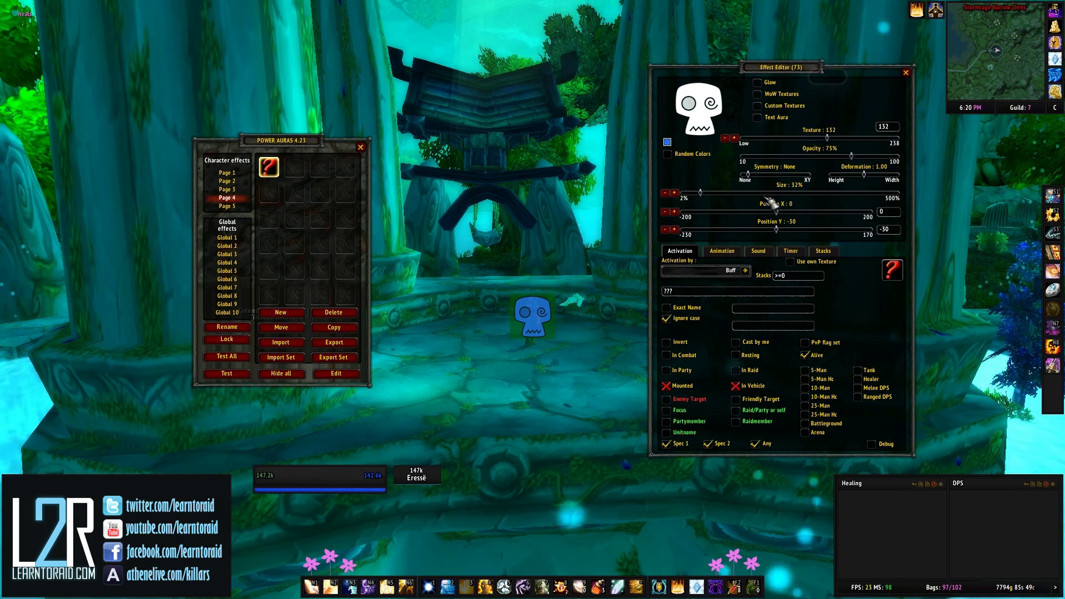
{"action": "left_click", "coordinate": [757, 83]}
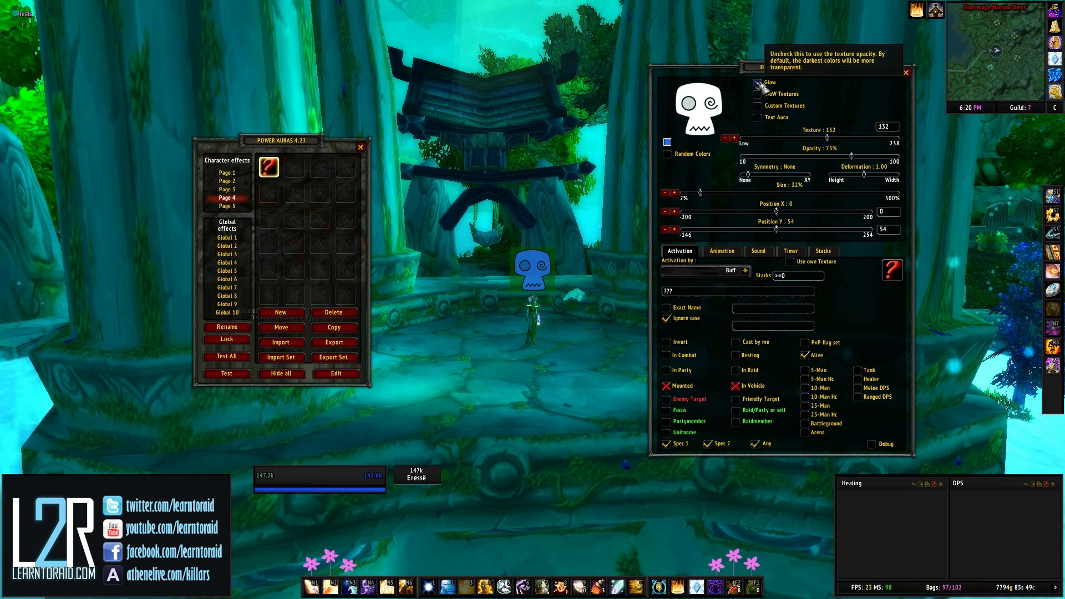
{"action": "left_click", "coordinate": [746, 271]}
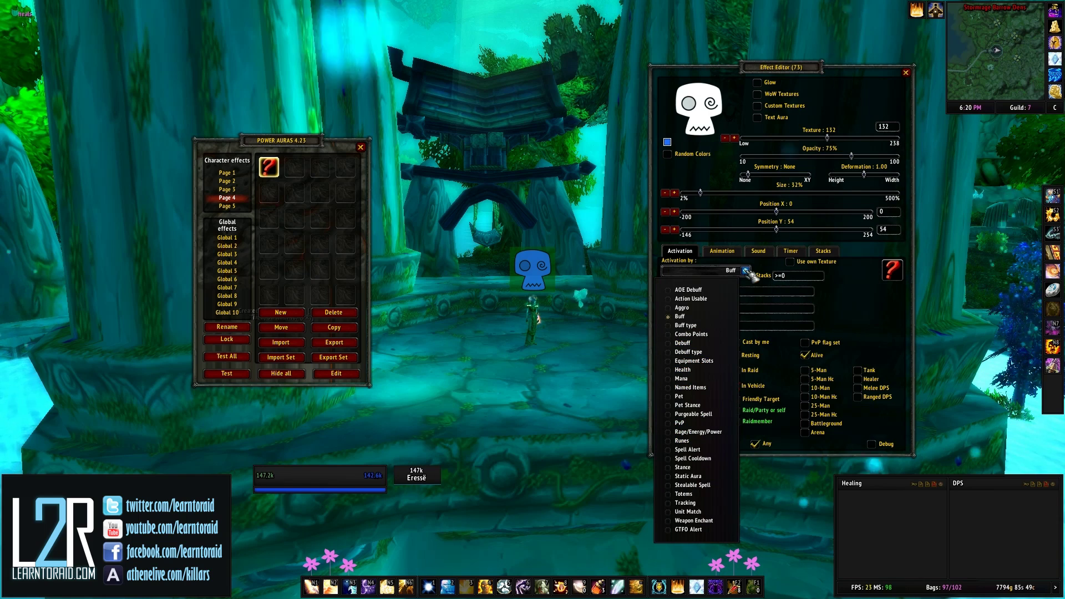
{"action": "left_click", "coordinate": [695, 378]}
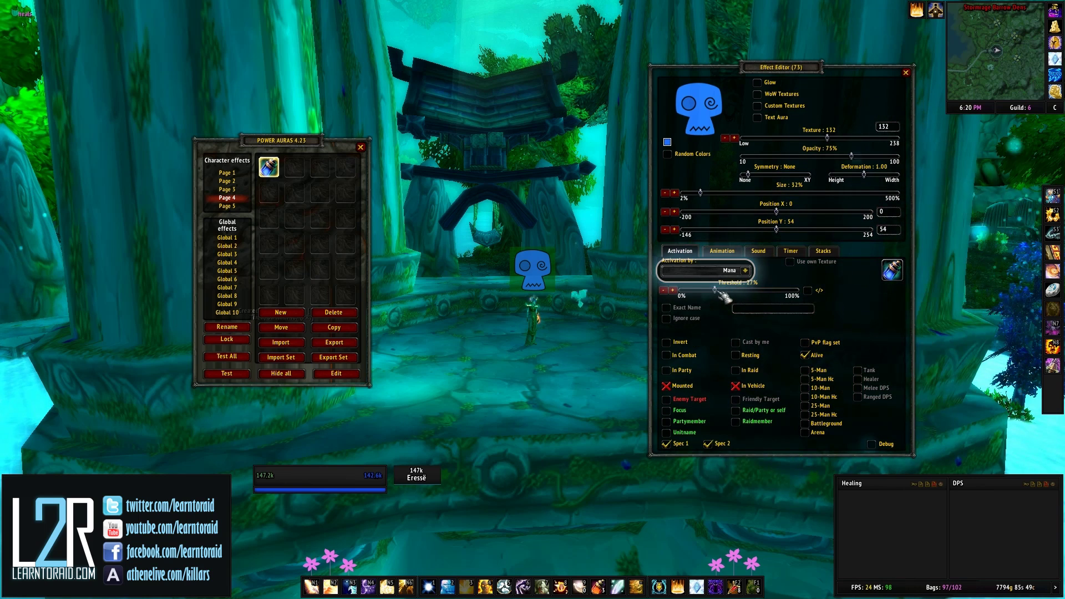
Step: Set the Mana threshold to 35% with sonar.ogg as starting sound, then close the editor
{"action": "left_click_drag", "start_coordinate": [722, 290], "coordinate": [725, 289]}
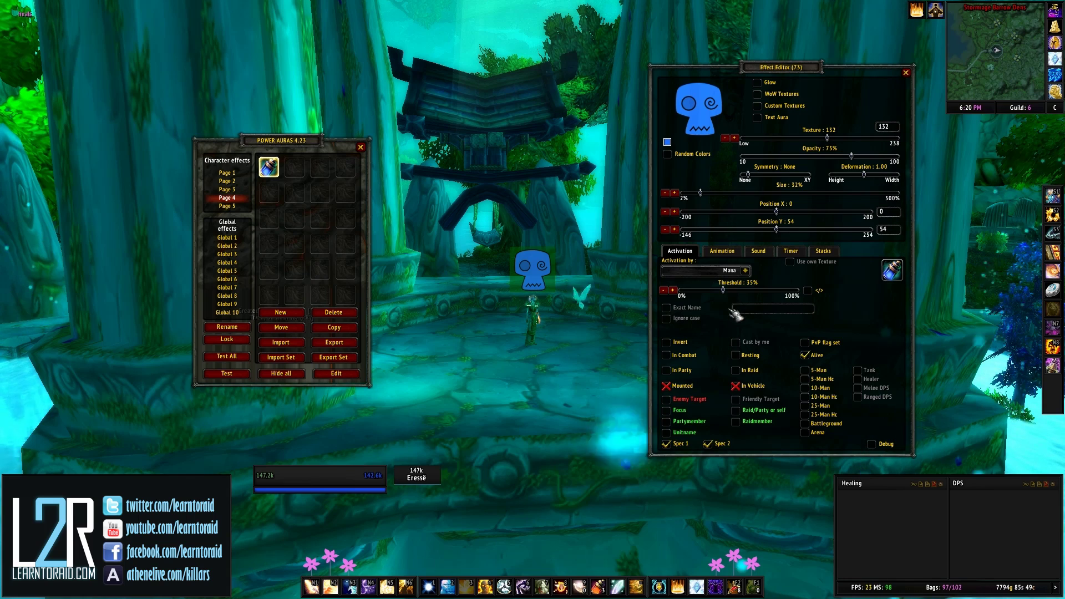
{"action": "left_click", "coordinate": [758, 251]}
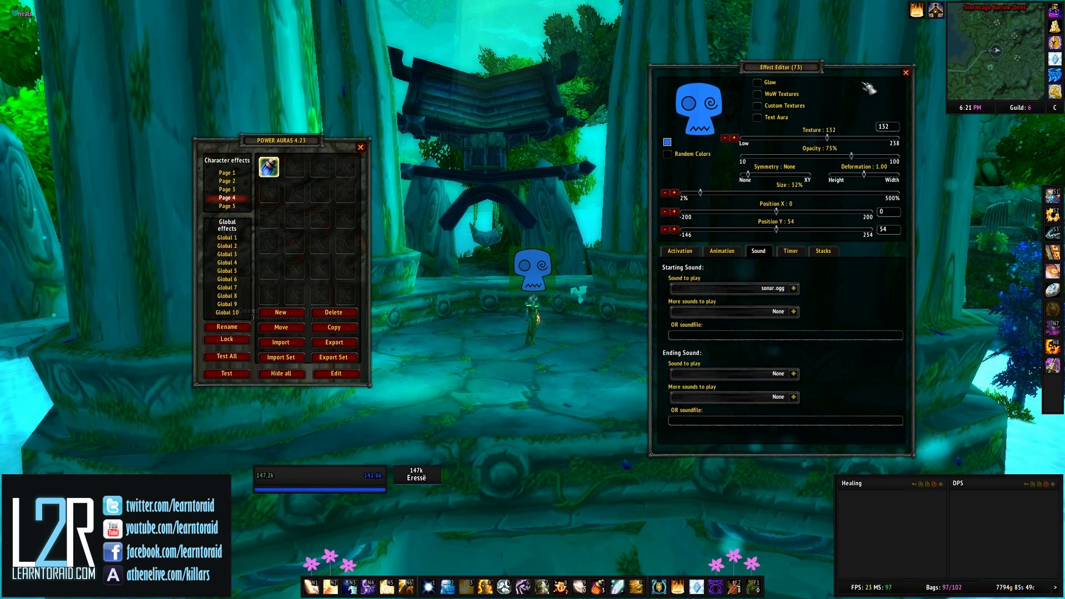
{"action": "left_click", "coordinate": [905, 73]}
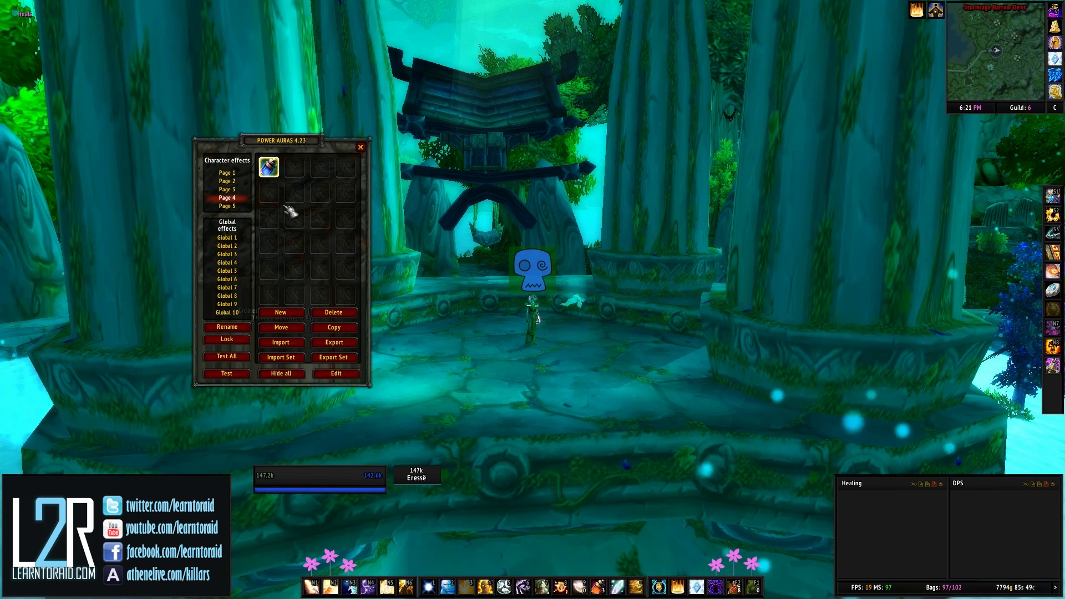
{"action": "left_click", "coordinate": [287, 345]}
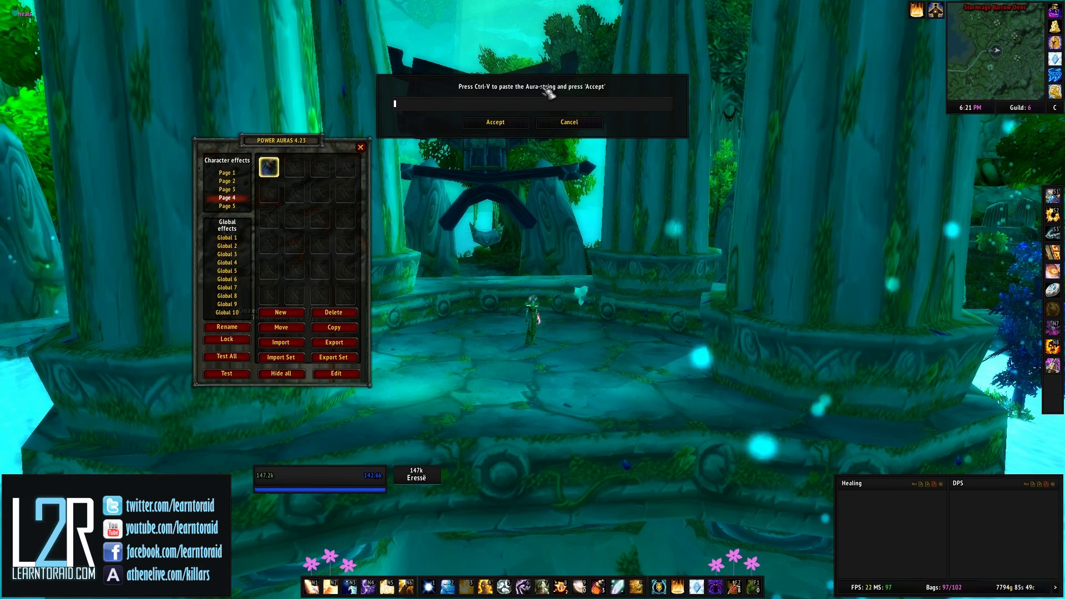
{"action": "left_click", "coordinate": [556, 127]}
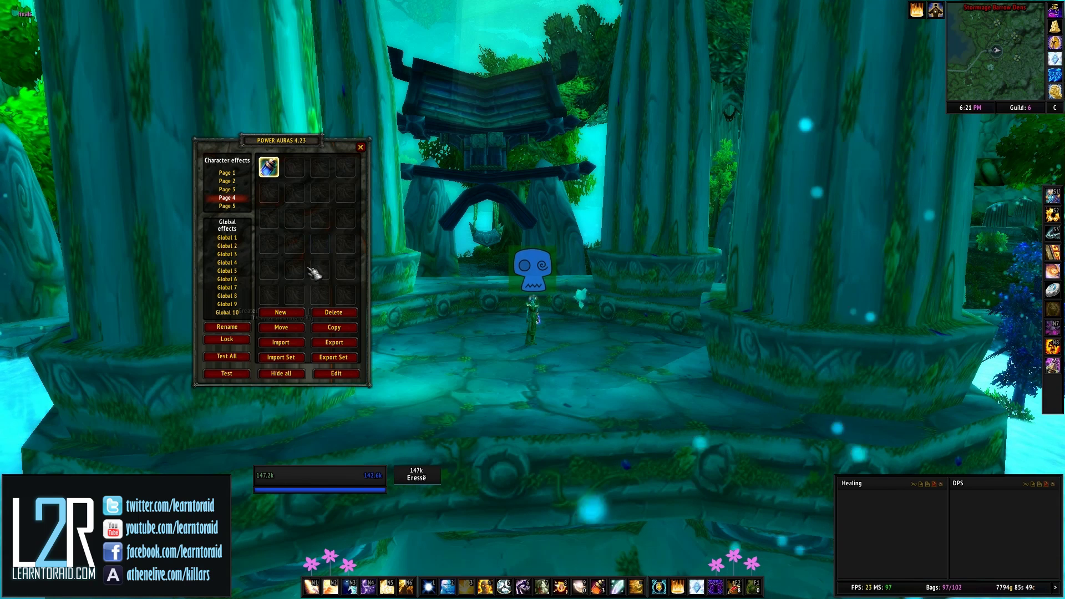
{"action": "left_click", "coordinate": [276, 360]}
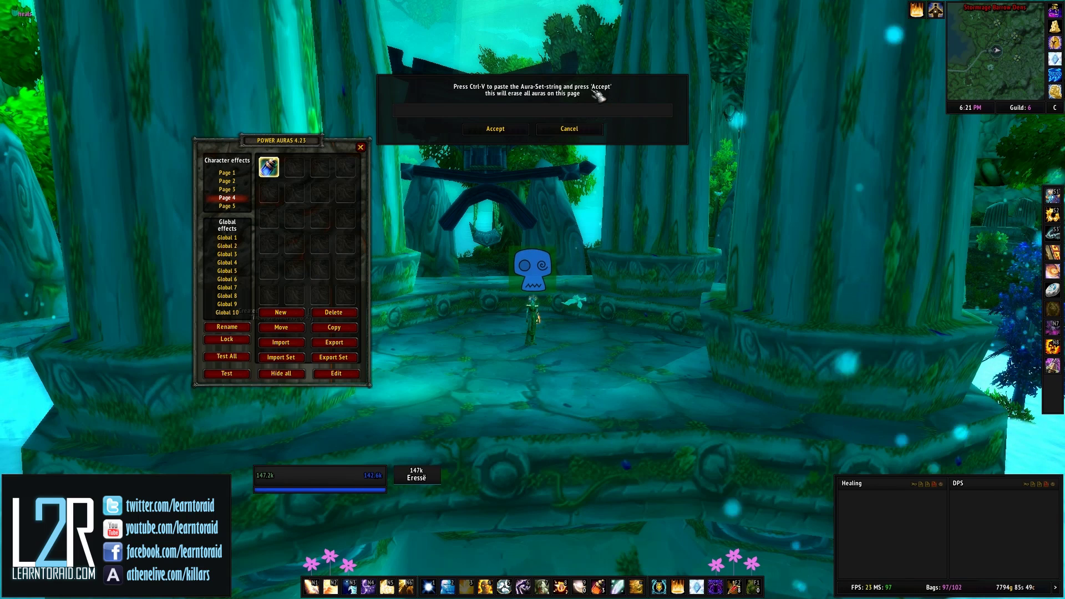
{"action": "left_click", "coordinate": [581, 132]}
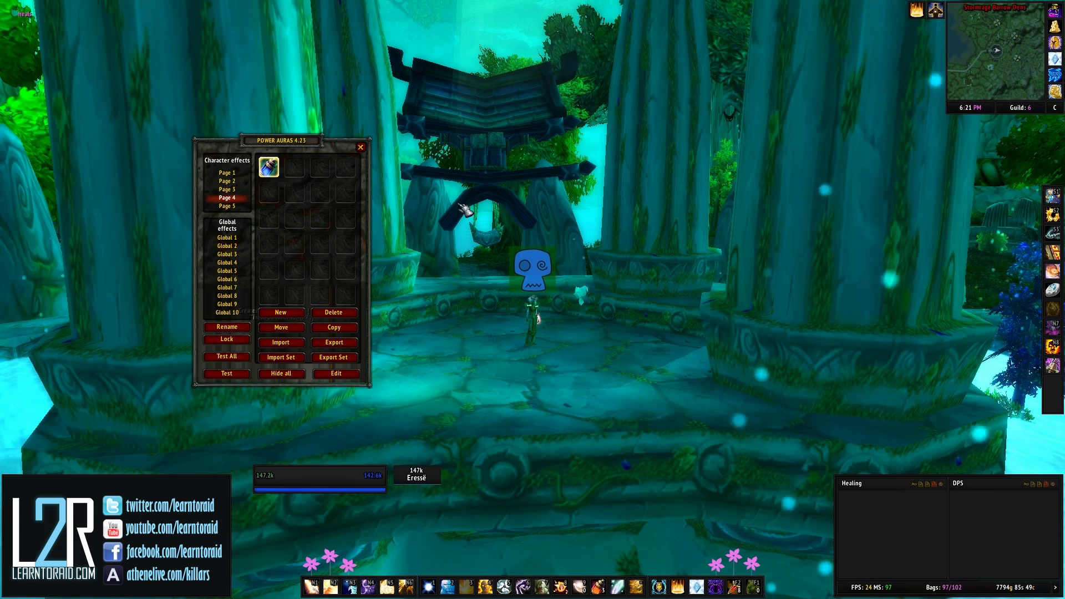